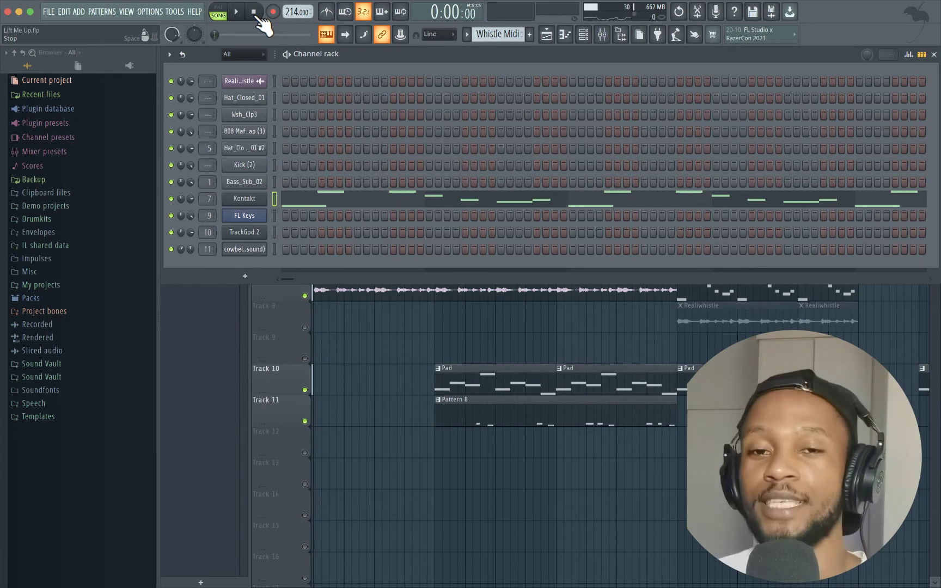
- Hide the channel rack with F6 to show the whole playlist, then stop playback
key("F6")
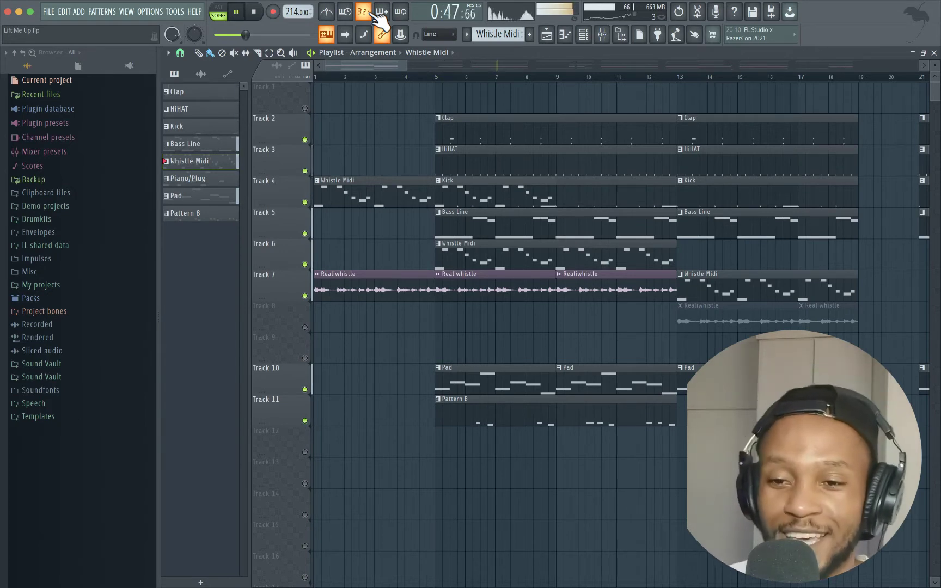
key("space")
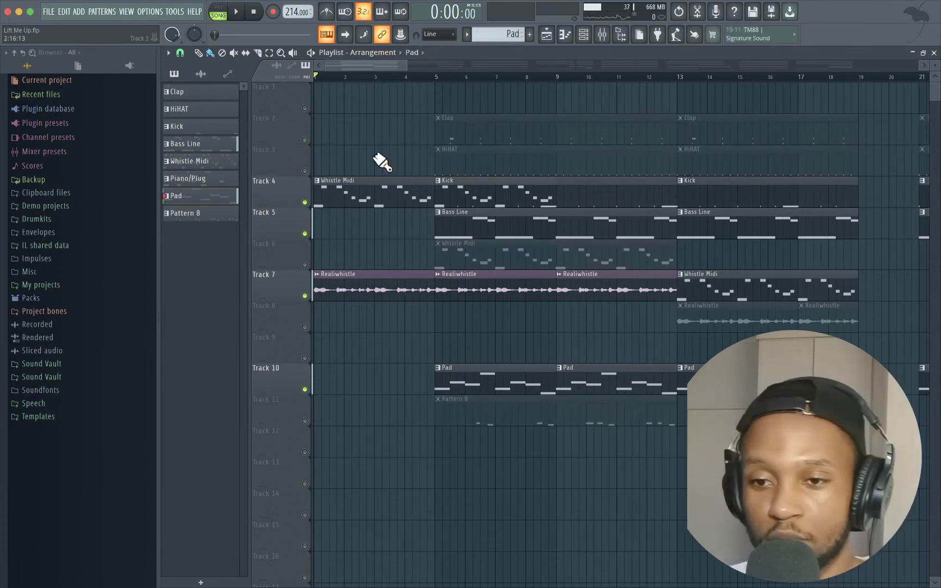
- Select bars 1–5 in the ruler, make Whistle Midi the current pattern, and play the whistle intro
left_click_drag(435, 79, 259, 83)
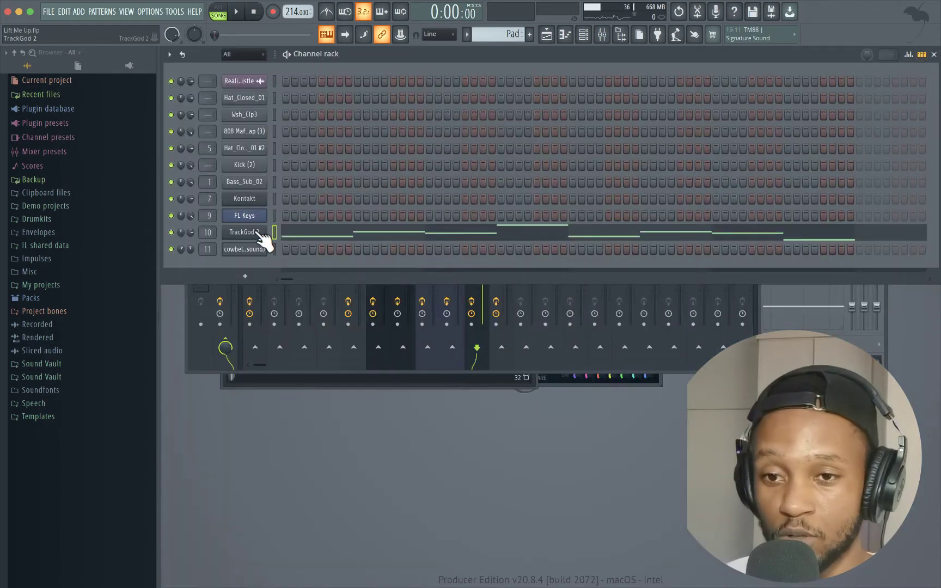
left_click(245, 199)
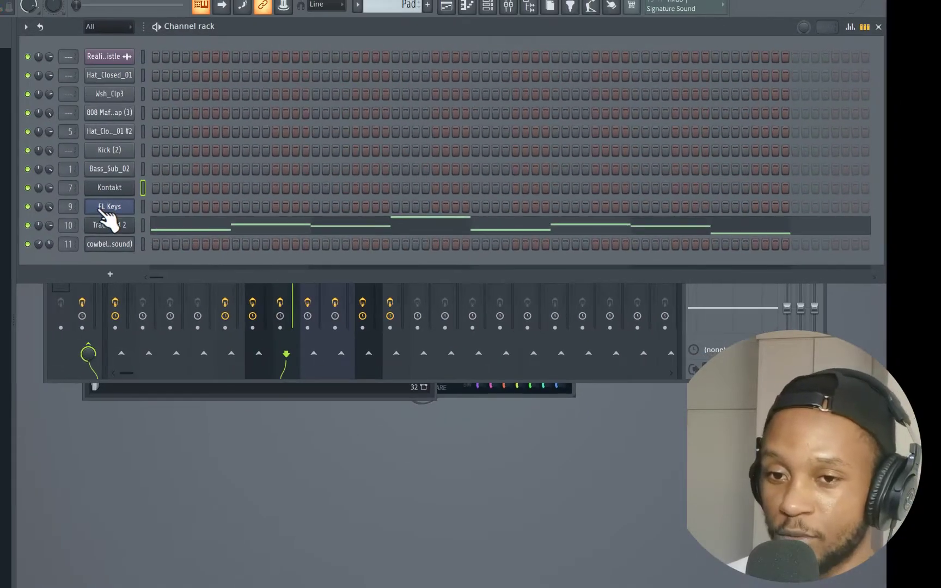
key("KP_Add")
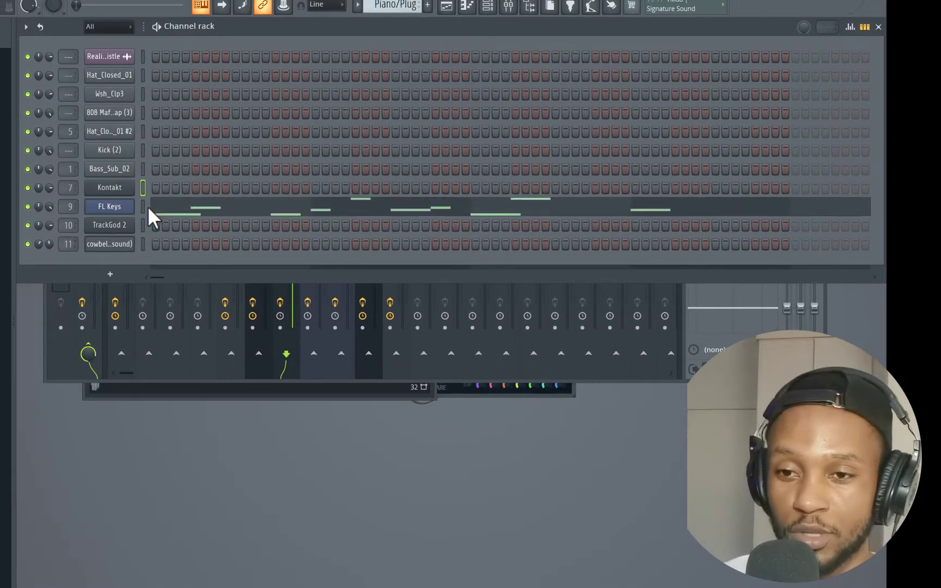
key("KP_Add")
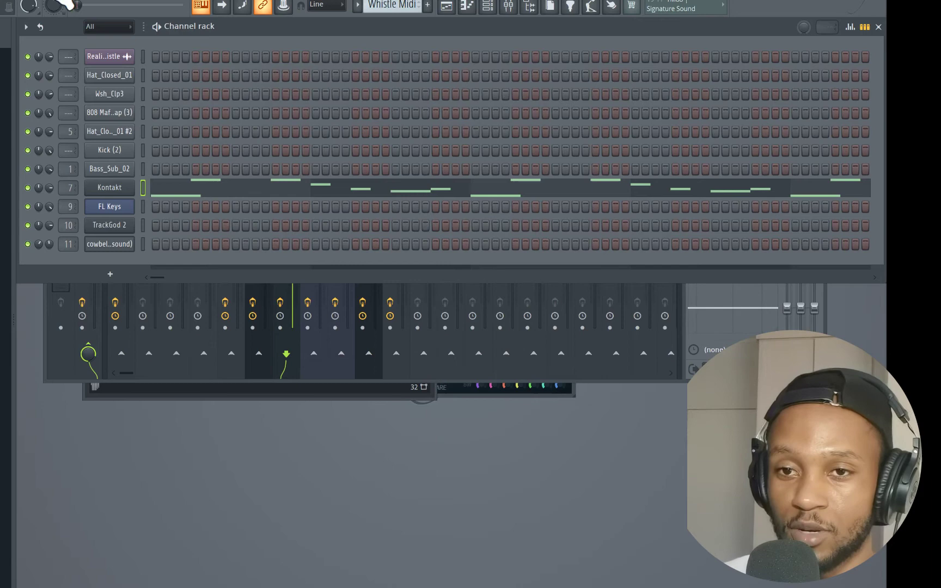
key("F5")
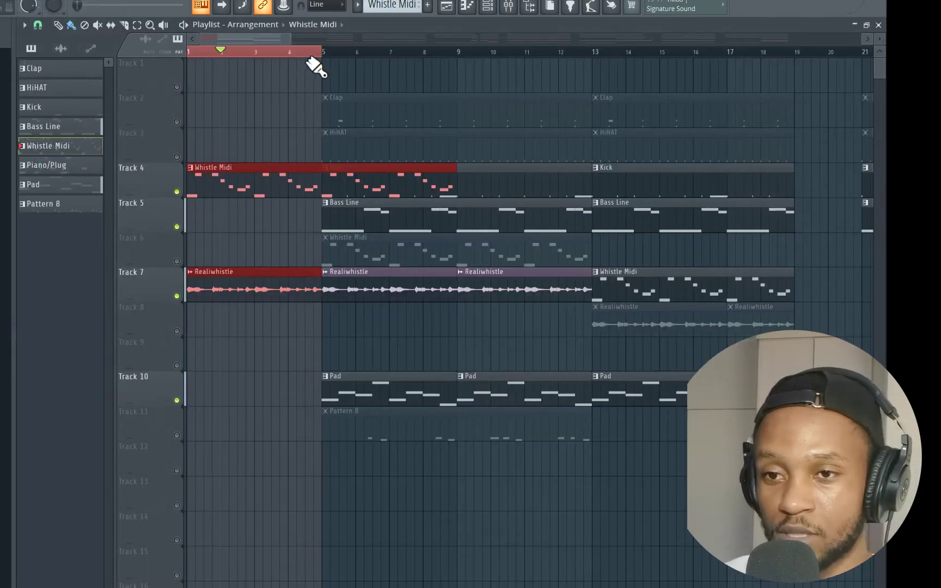
key("space")
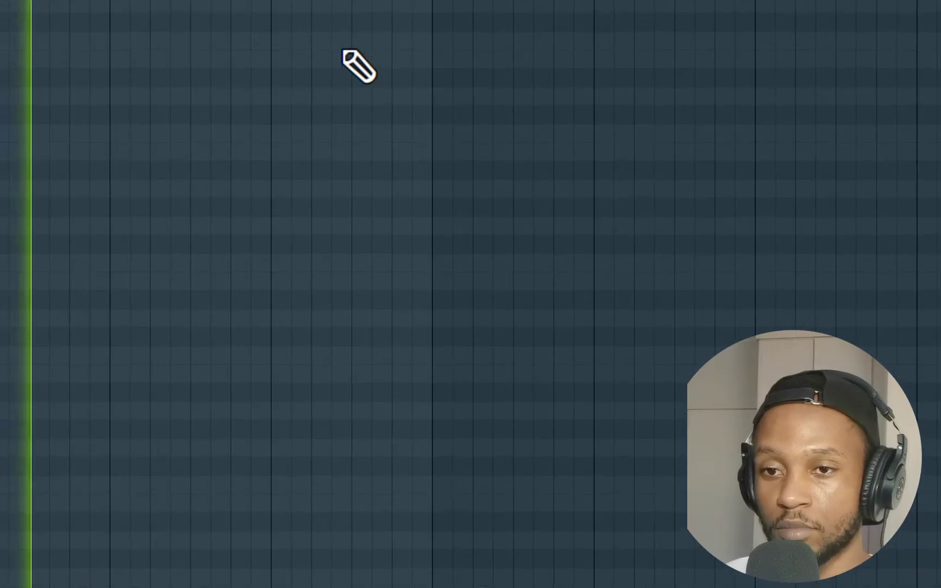
- Play and stop the G#5–C#5 whistle melody, then close its piano roll
key("ctrl+z")
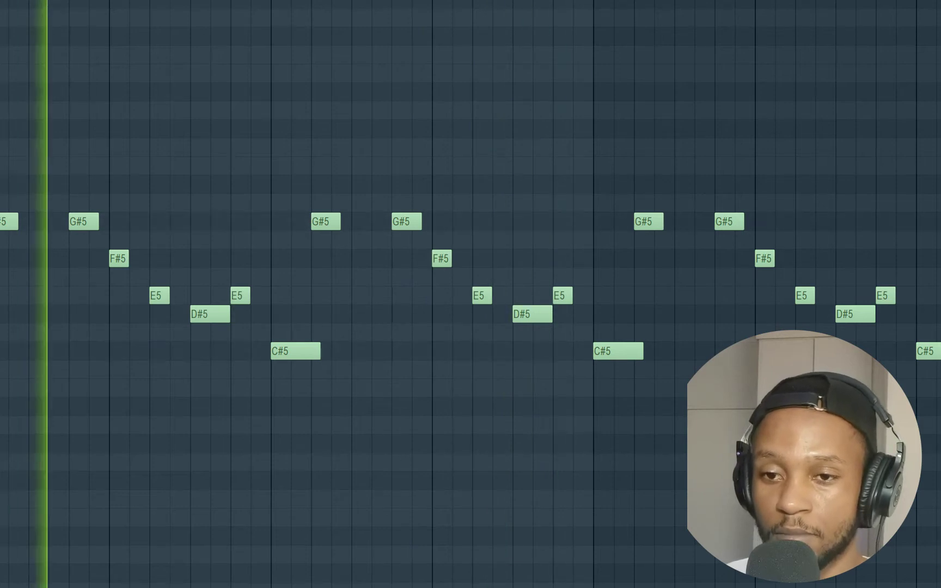
key("space")
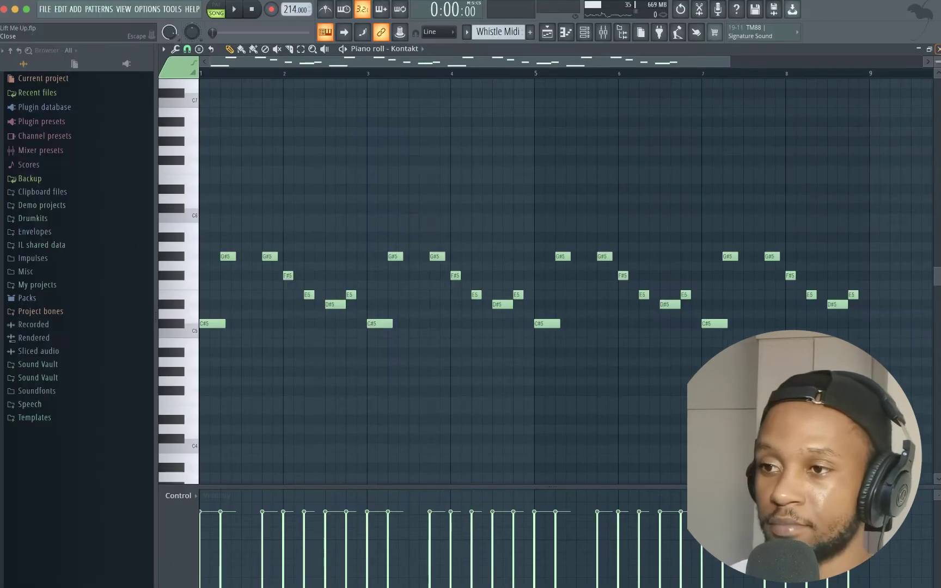
key("F7")
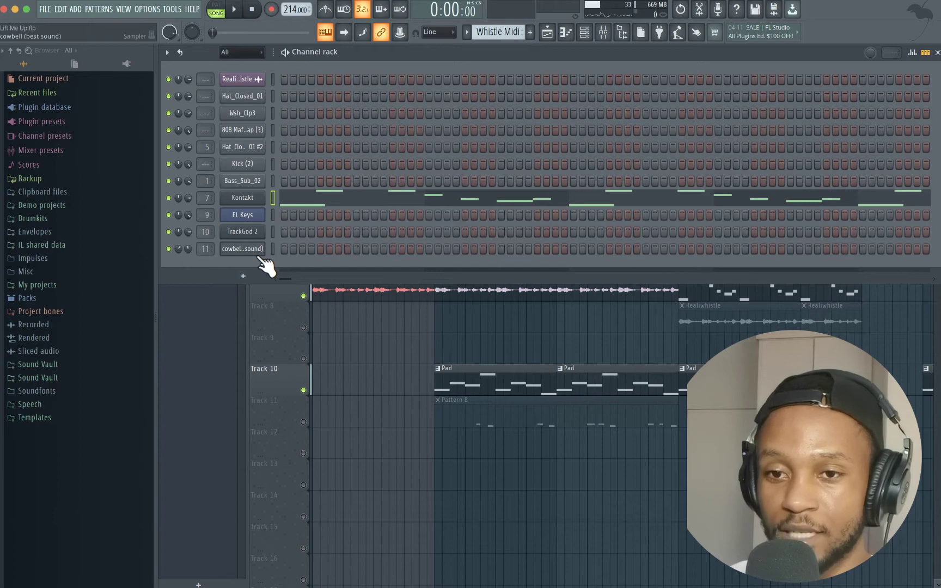
- Make Bass Line the current pattern and select bars 5 to 9 in the playlist
key("KP_Add")
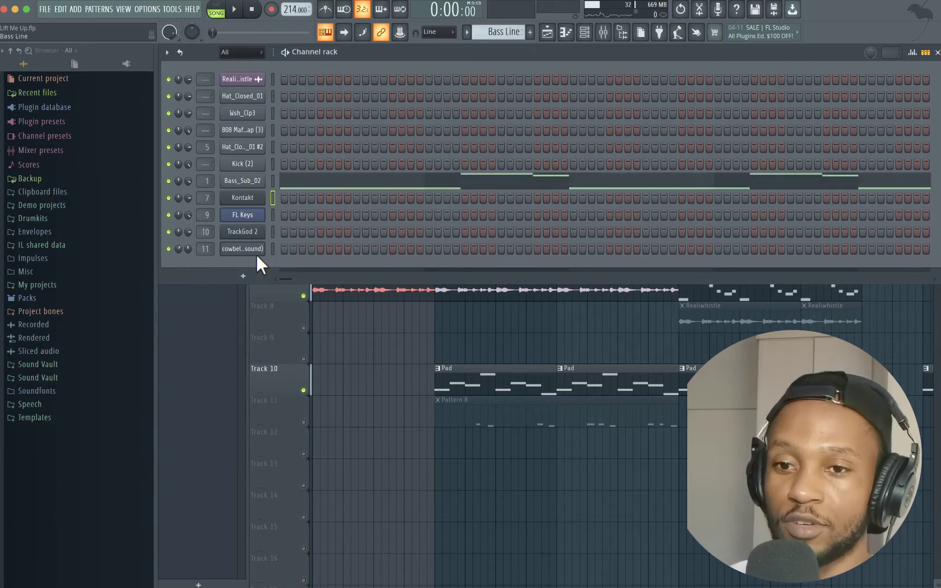
left_click(241, 182)
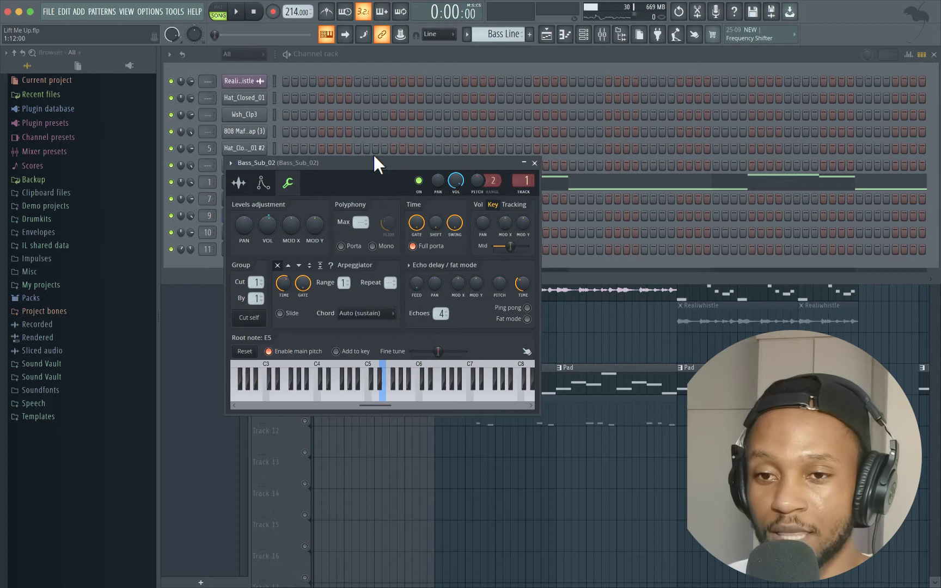
left_click(253, 476)
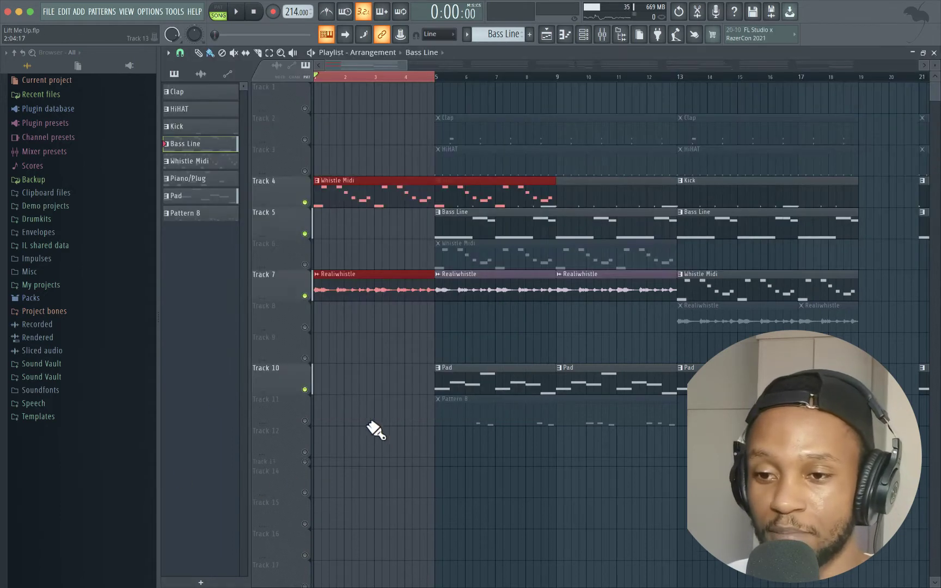
left_click_drag(435, 72, 555, 82)
- Play Bass_Sub_02 alone in PAT mode and open its bass line in the piano roll
left_click(933, 53)
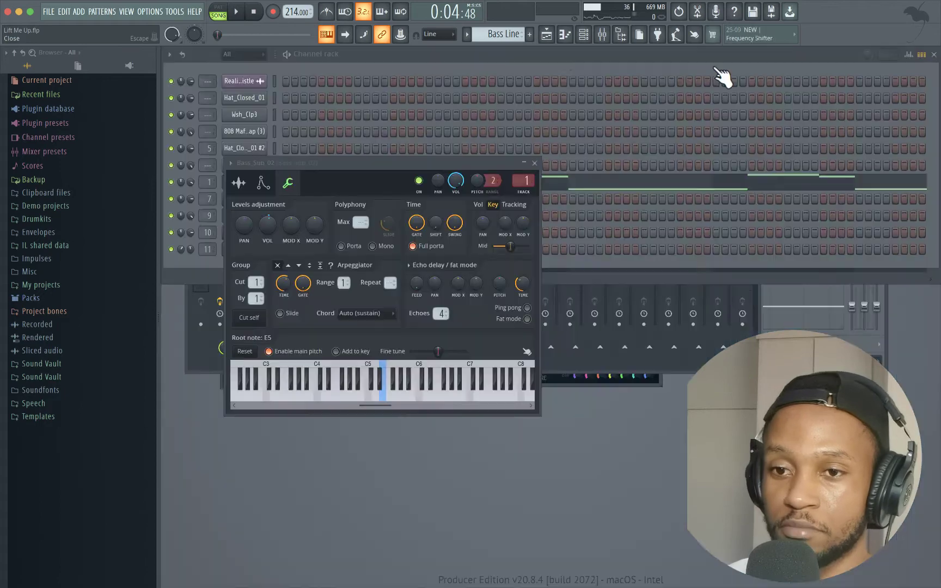
left_click(218, 7)
left_click(234, 12)
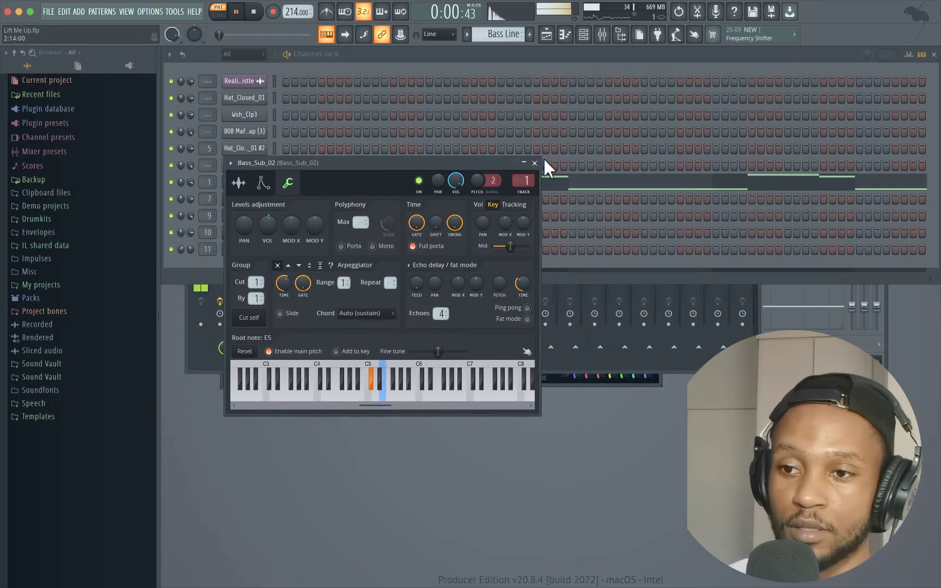
left_click(534, 162)
left_click(593, 186)
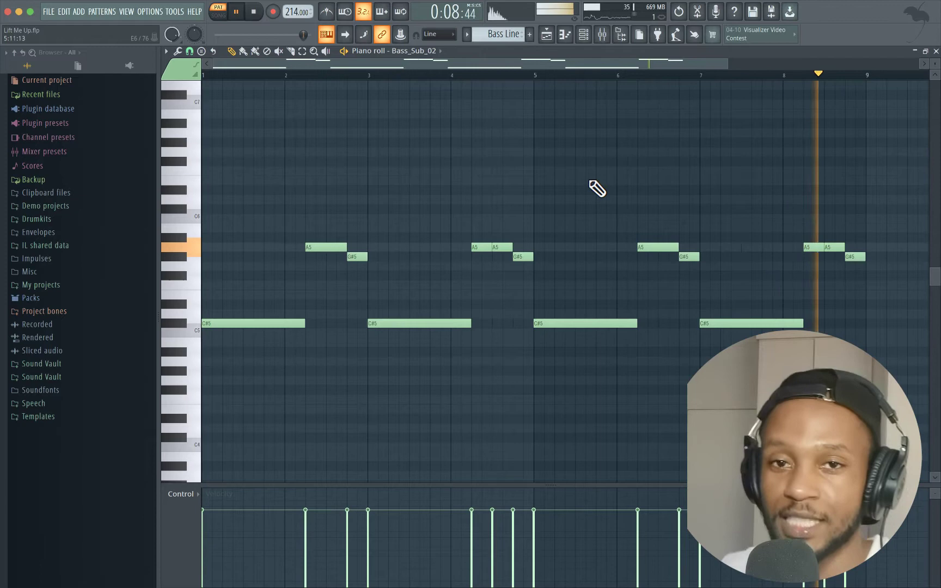
- Stop the bass, play the playlist from bar 5, then unmute Track 10's Pad clips
key("space")
key("F5")
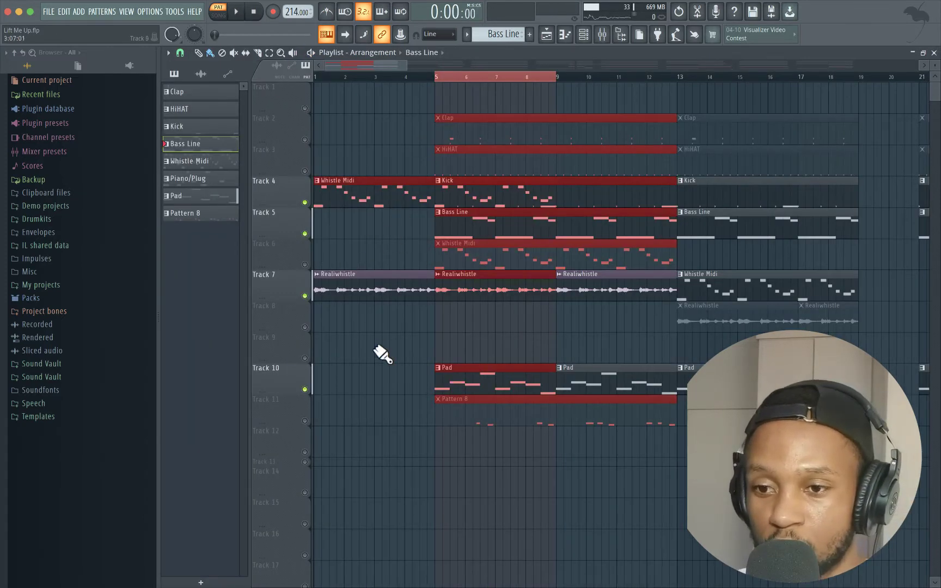
key("space")
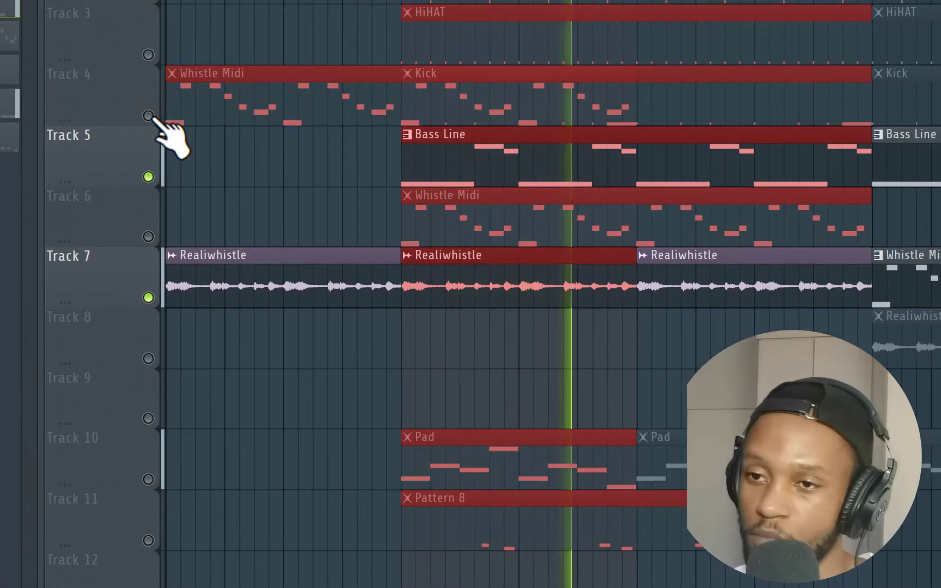
key("space")
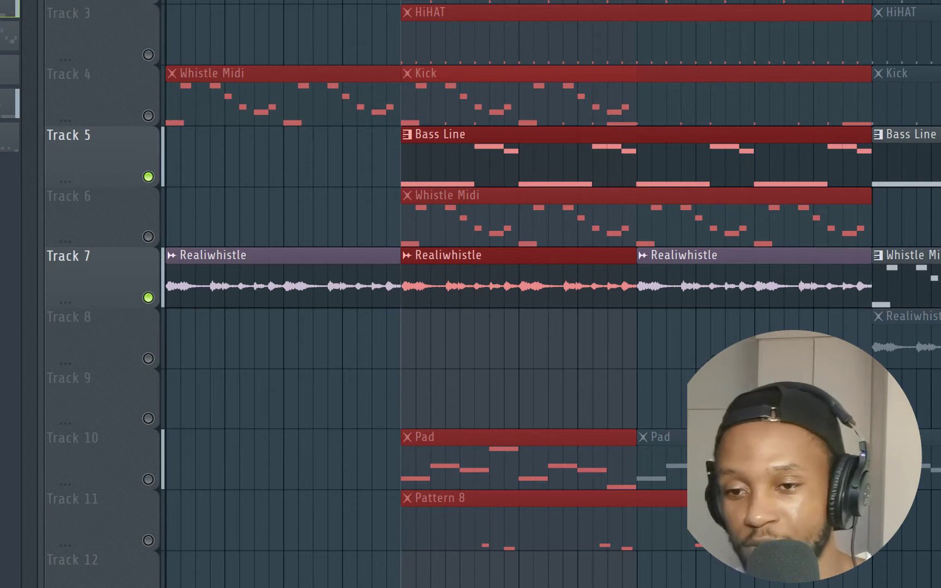
left_click(148, 479)
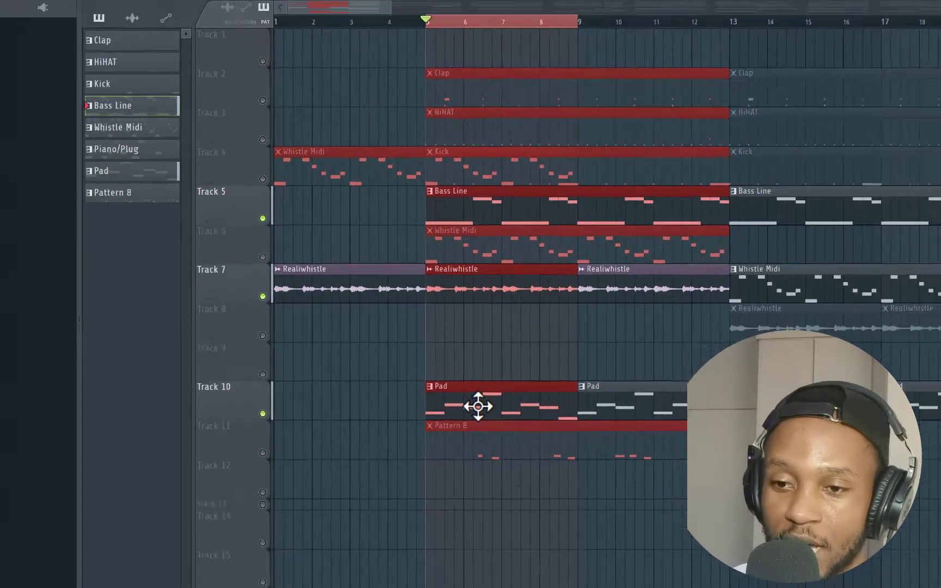
- Open the TrackGod 2 pad notes in the piano roll, play and stop the melody, then close it
double_click(479, 462)
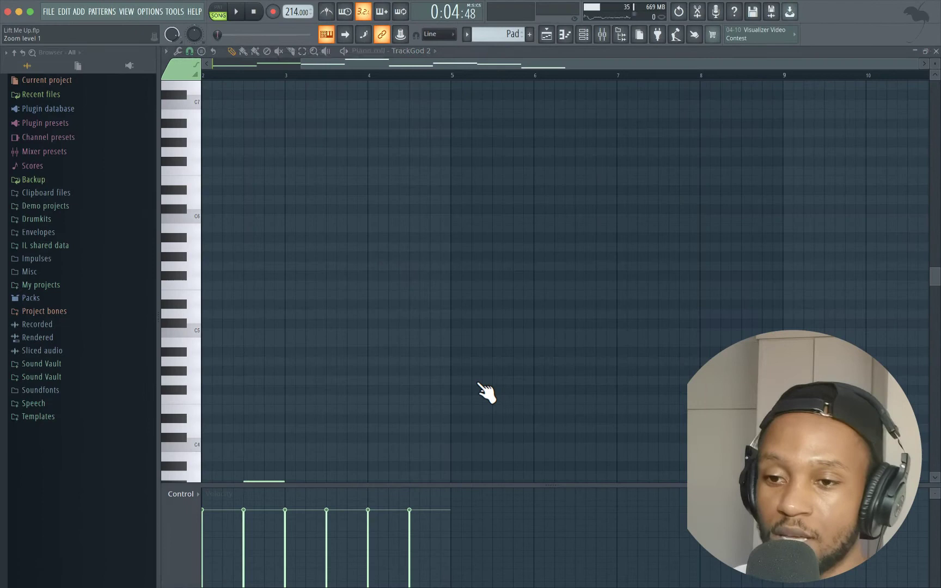
left_click(936, 50)
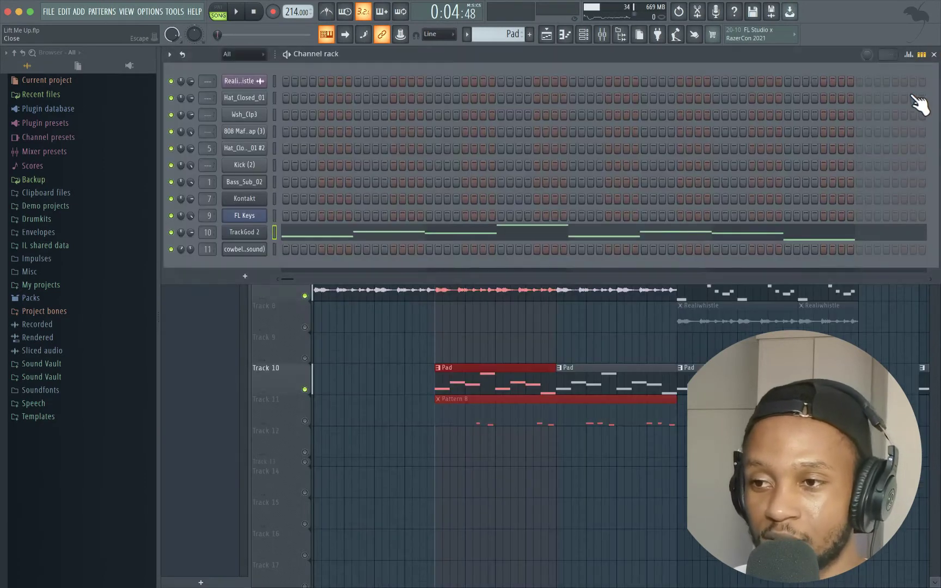
left_click(241, 233)
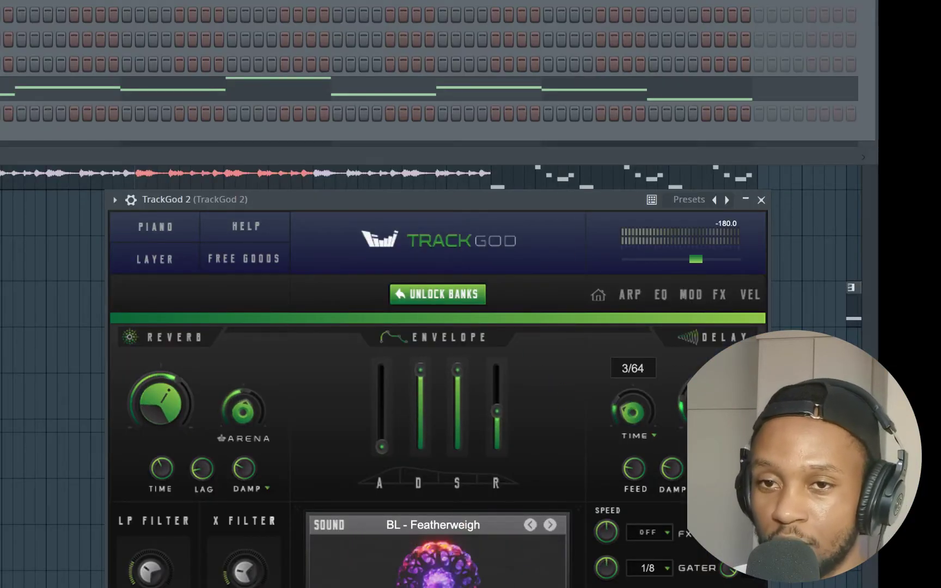
left_click(10, 98)
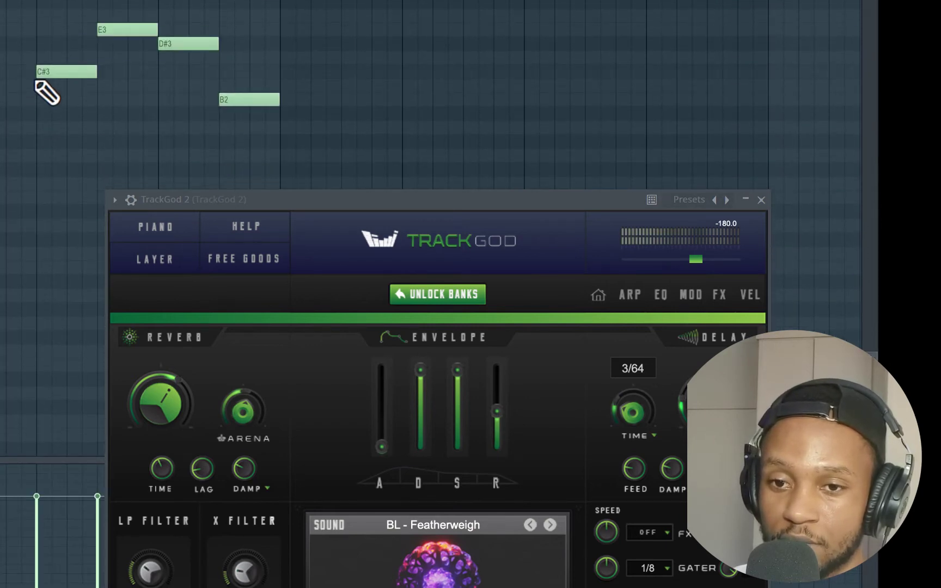
key("space")
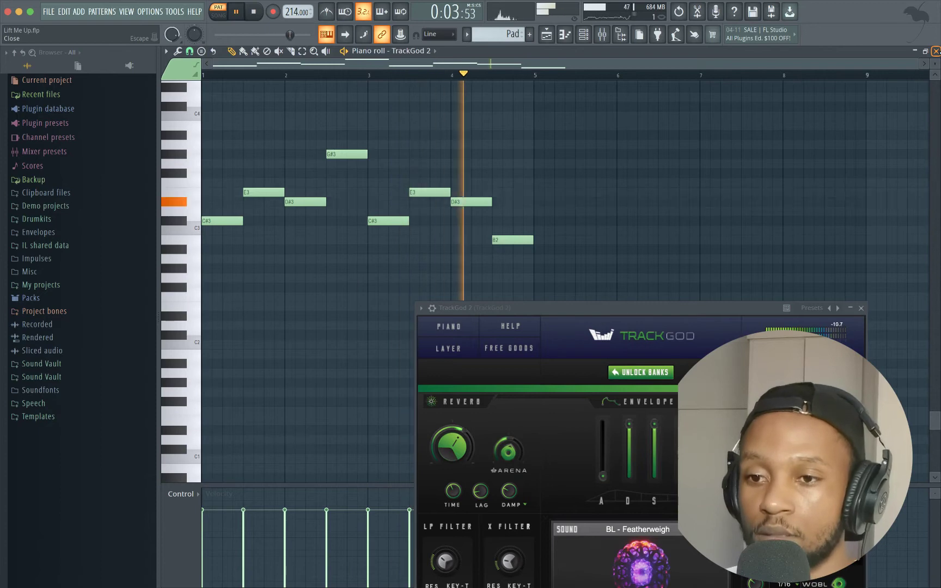
key("space")
left_click(935, 51)
- Show the playlist, move the TrackGod window lower, and play the arrangement from bar 5
left_click(127, 11)
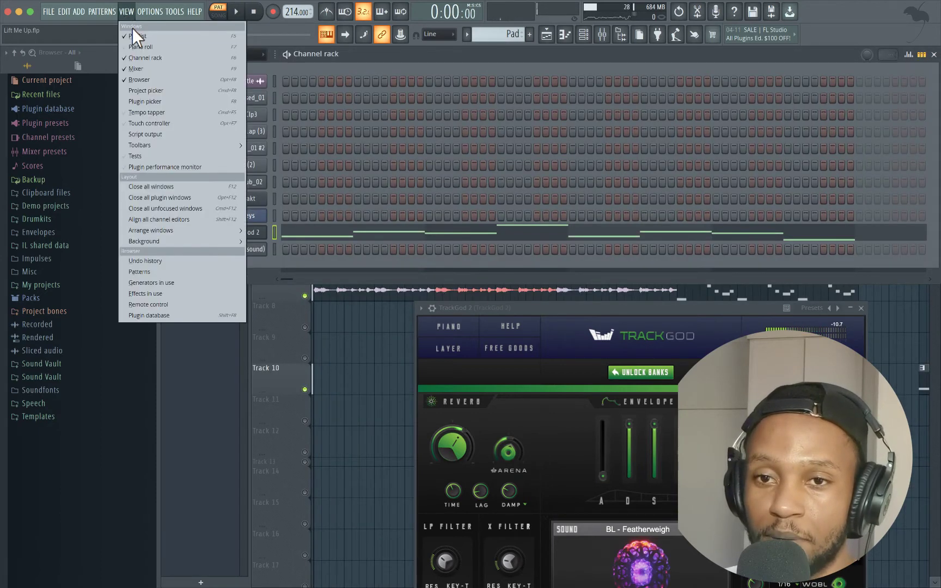
left_click(133, 34)
left_click_drag(541, 311, 562, 453)
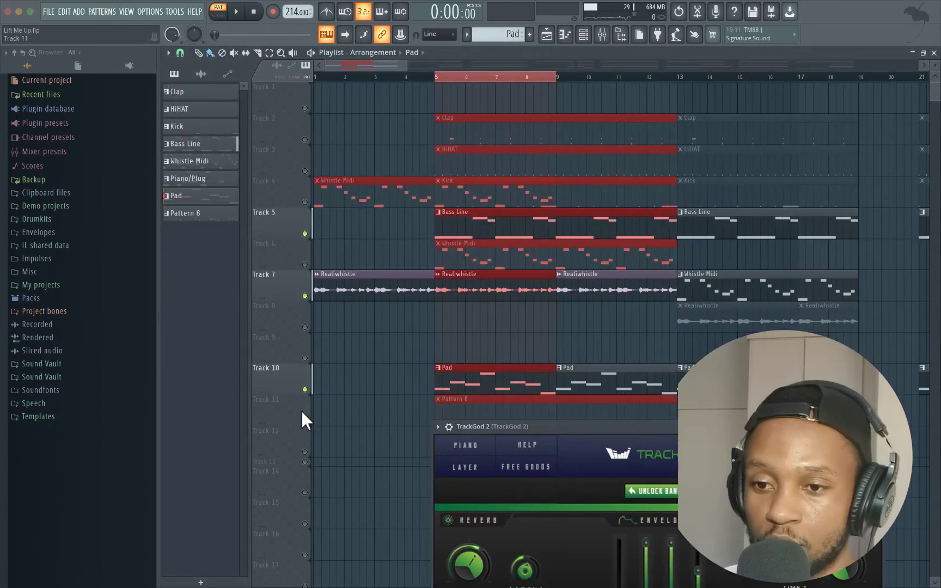
left_click(440, 79)
key("space")
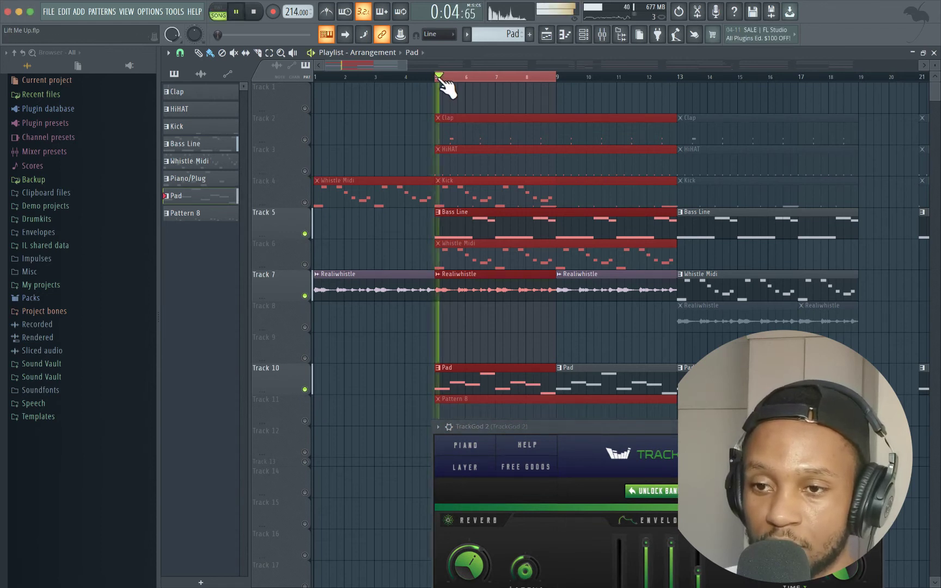
scroll(603, 173, "down", 3)
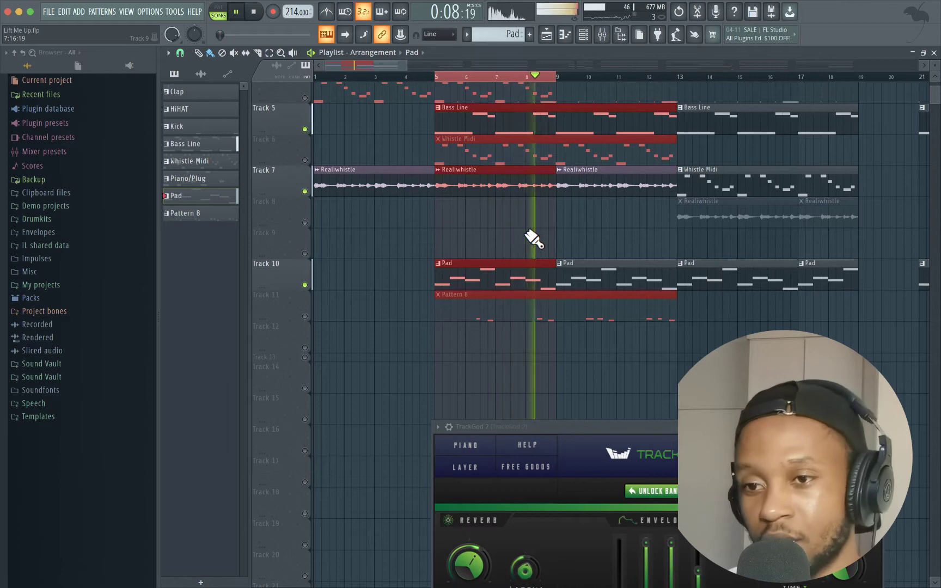
key("space")
- Open the Hat_Closed_01 #2 hi-hat notes in the piano roll
scroll(532, 238, "up", 3)
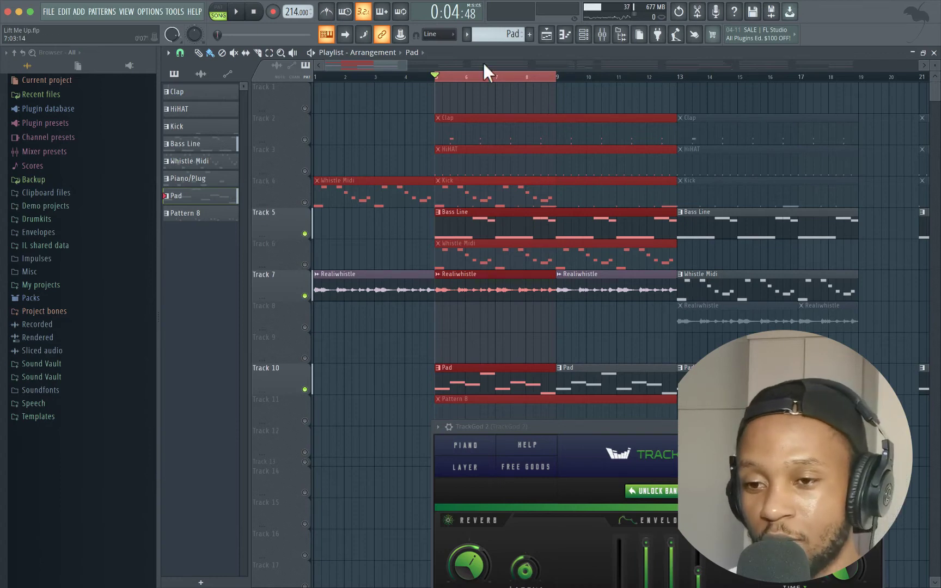
scroll(464, 128, "down", 4)
scroll(485, 161, "up", 4)
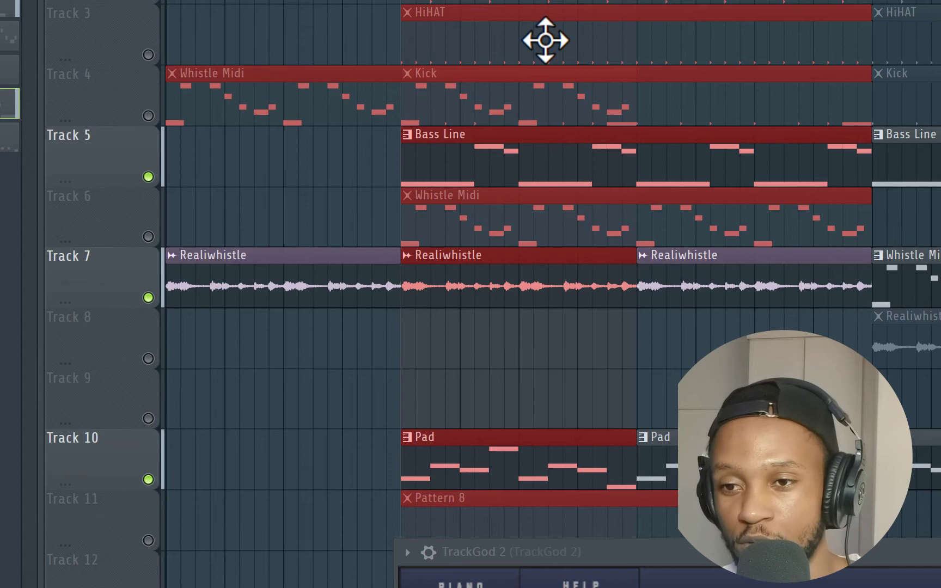
key("F6")
key("F7")
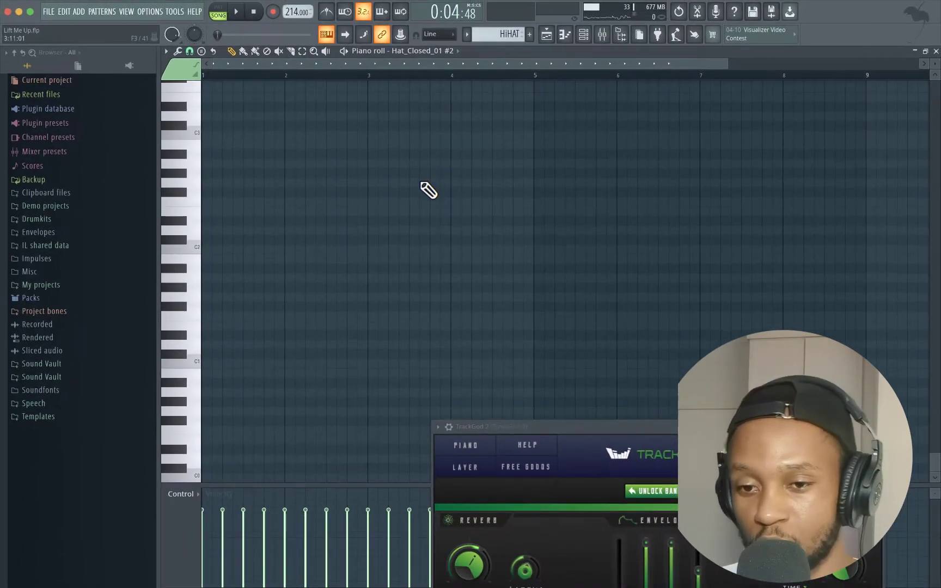
- Play and stop the evenly spaced C5 hi-hat notes
scroll(429, 189, "up", 5)
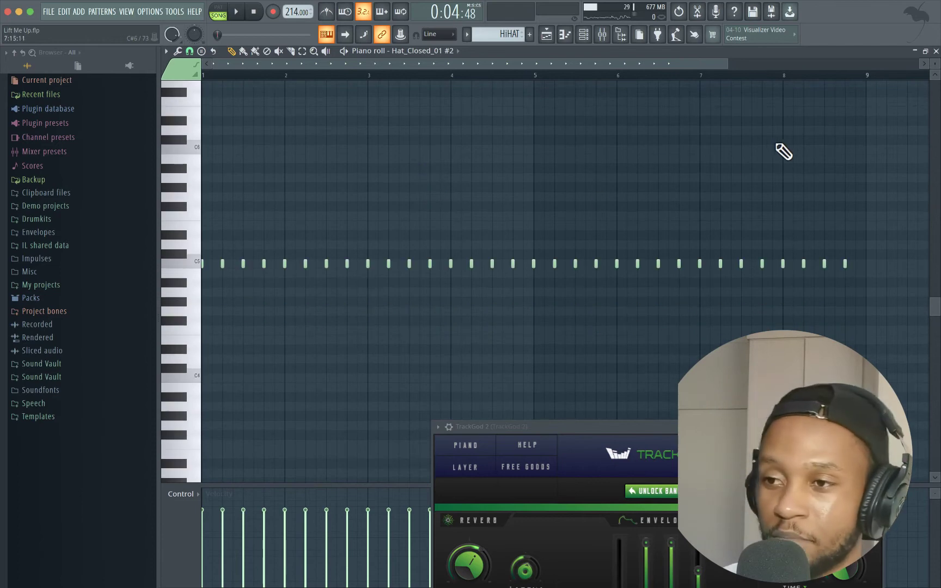
left_click(235, 12)
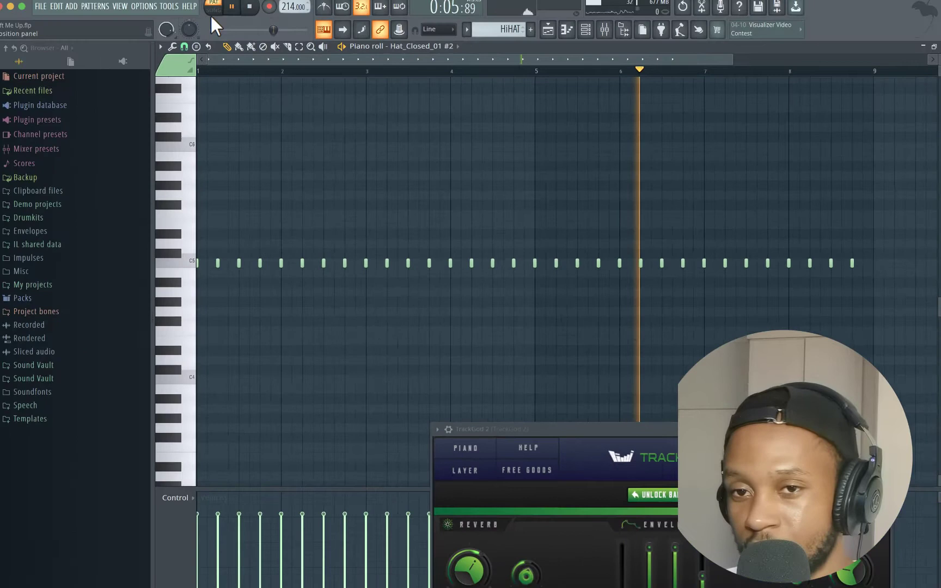
key("space")
- Return to the playlist and unmute Track 3's HiHAT clips
left_click(126, 12)
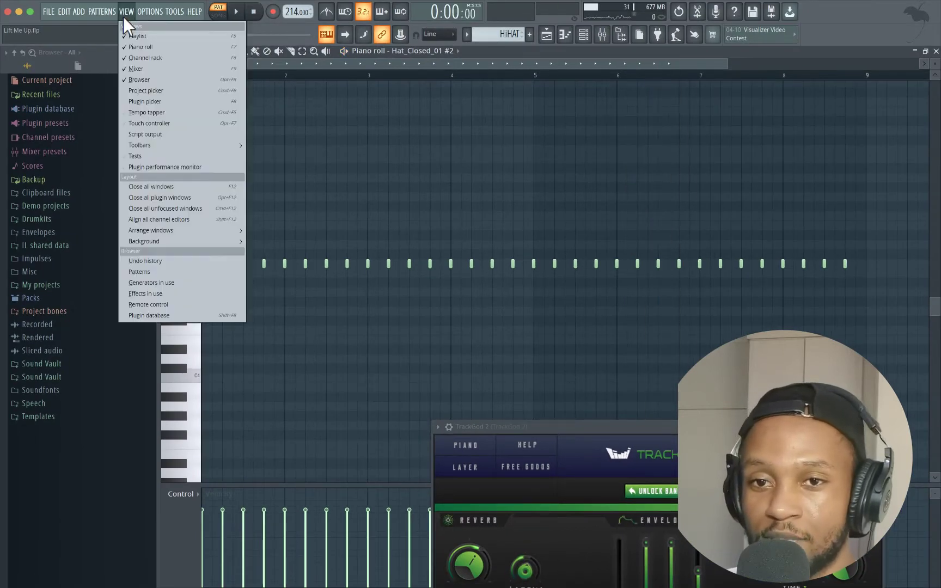
left_click(134, 36)
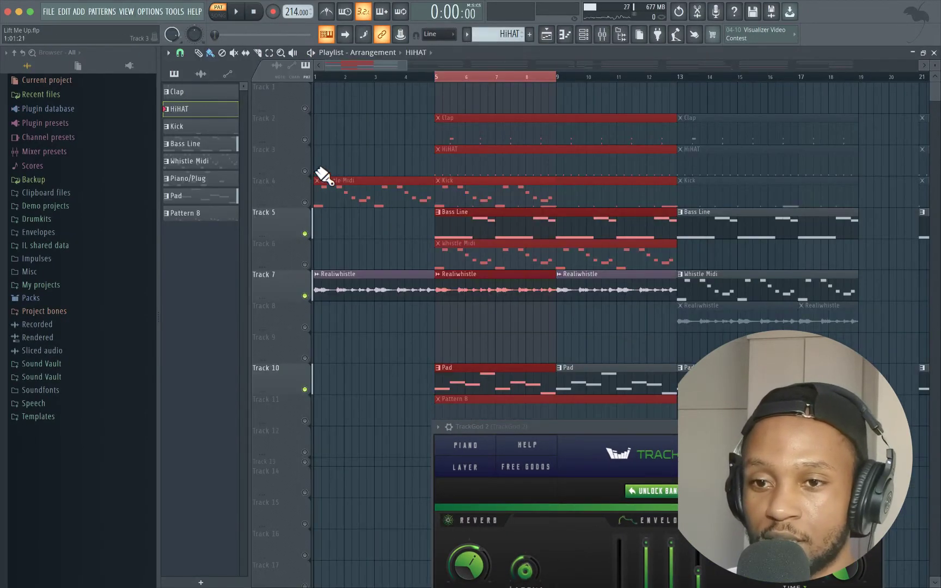
left_click(305, 170)
- Play the song in SONG mode with hi-hats, close TrackGod, stop, and unmute Track 11 (Pattern 8)
left_click(224, 17)
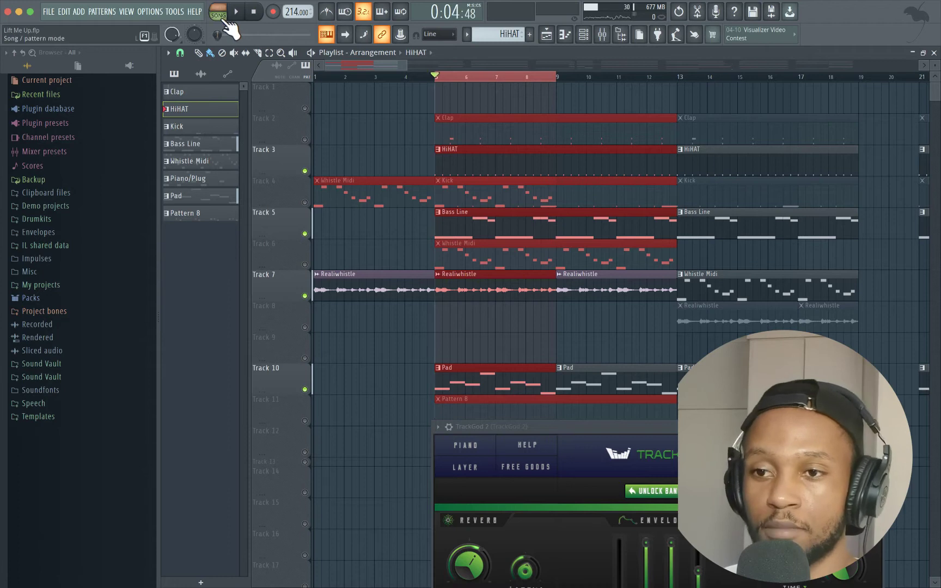
key("space")
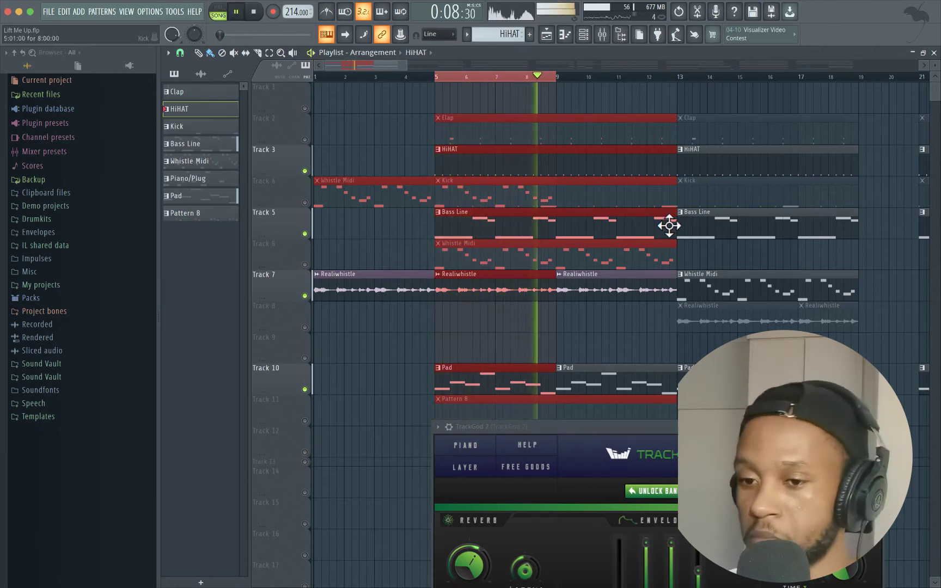
key("Escape")
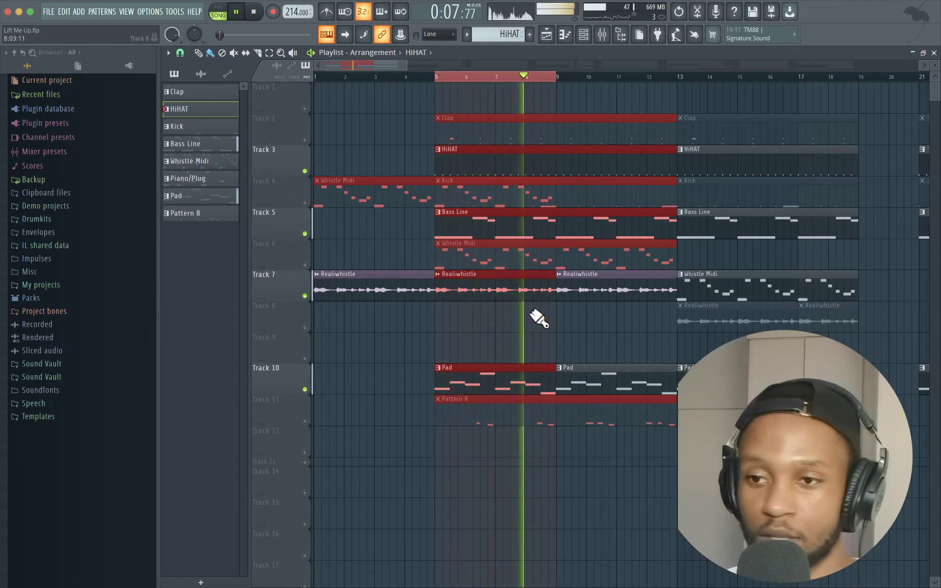
key("space")
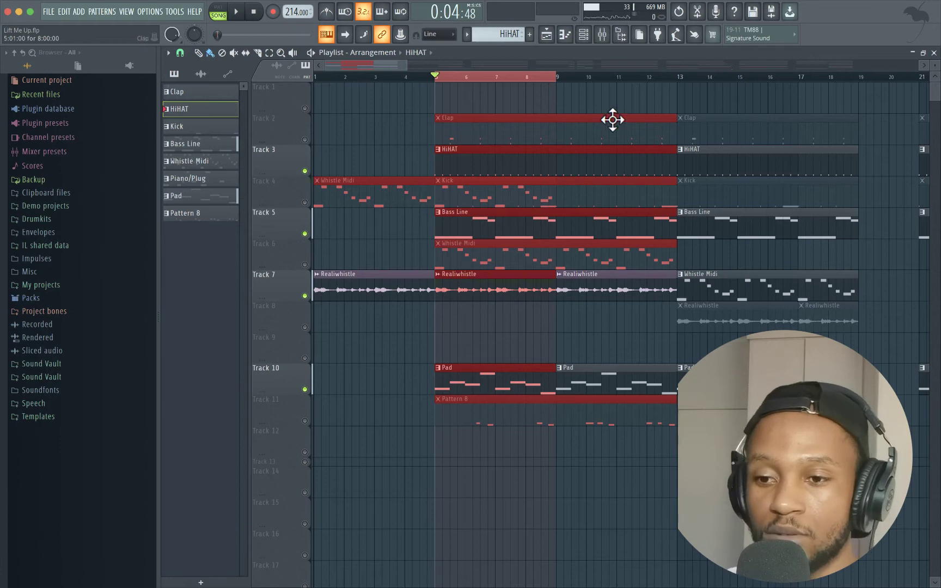
left_click(305, 422)
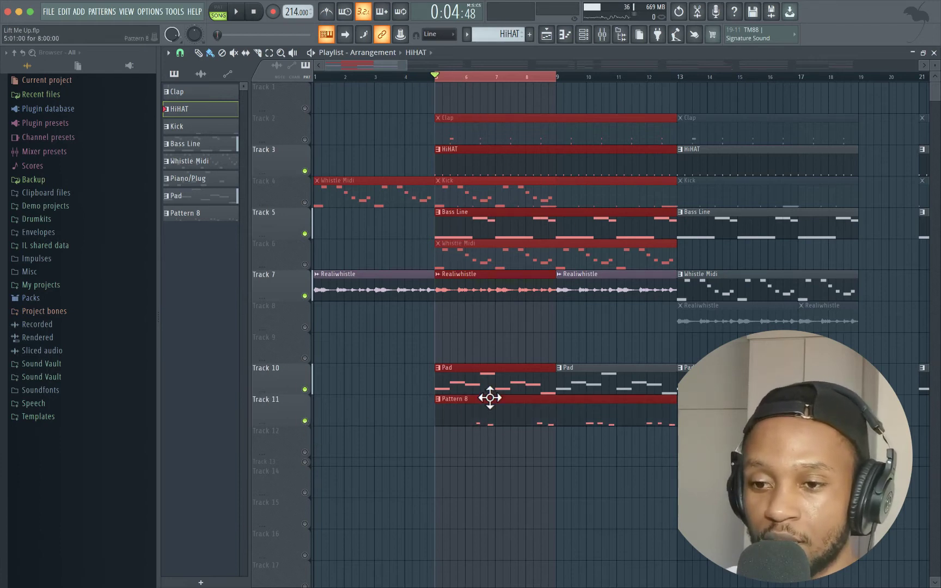
- Open Pattern 8's cowbell notes in the piano roll and briefly play them
double_click(503, 423)
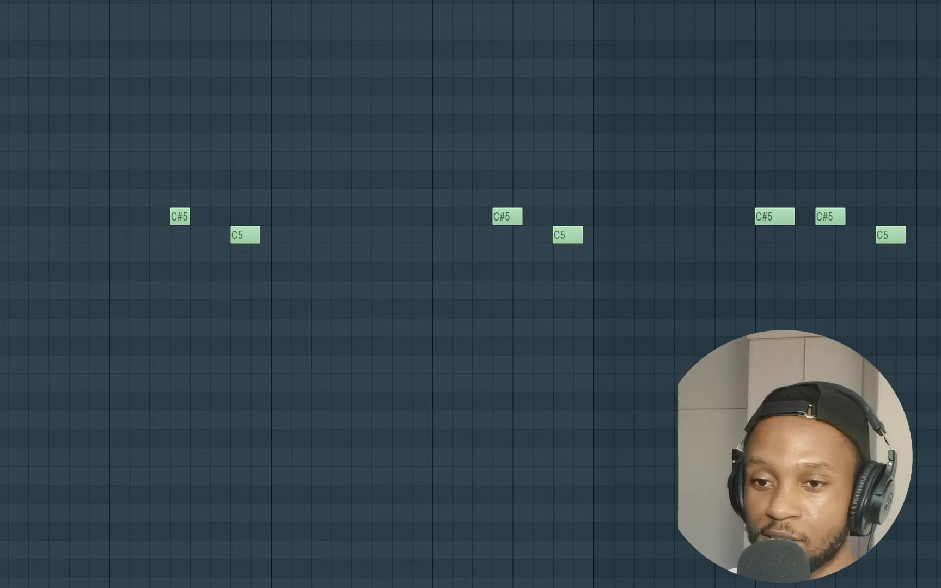
key("space")
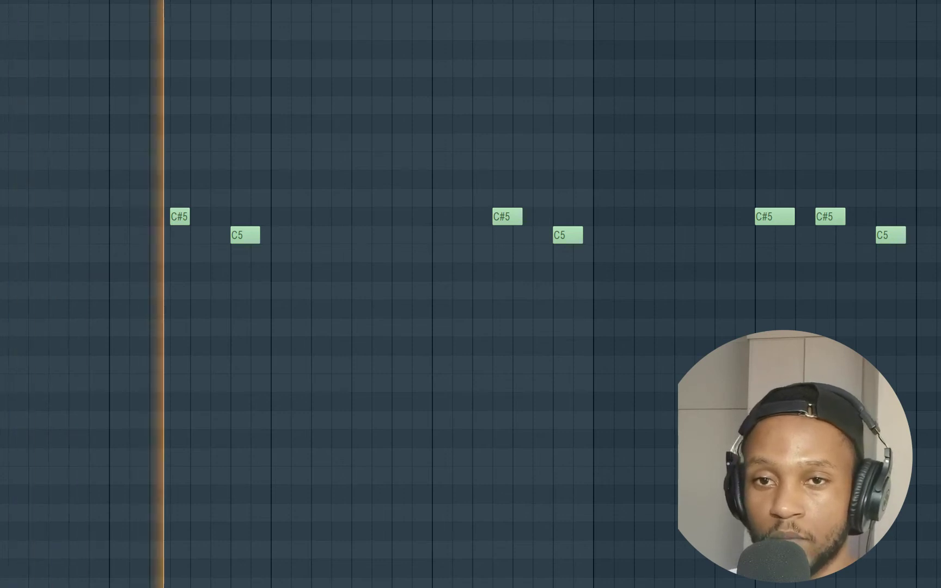
key("space")
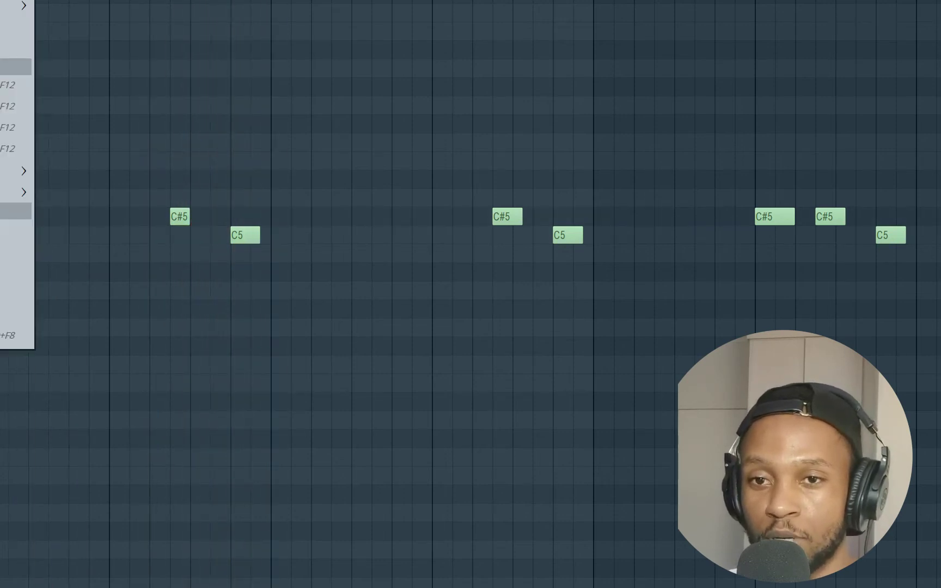
- Open the mixer and TrackGod 2's parametric EQ, then replay the cowbell pattern
key("F9")
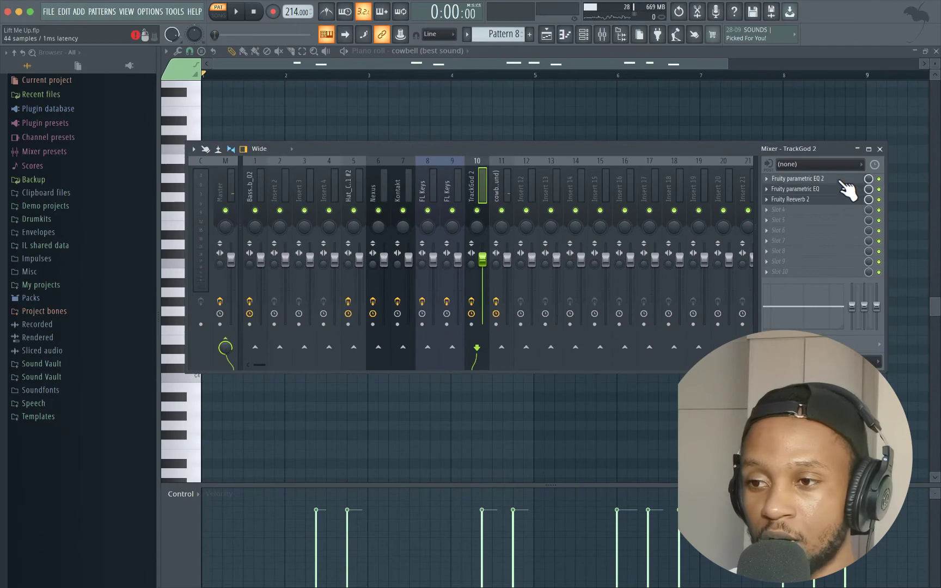
left_click(844, 180)
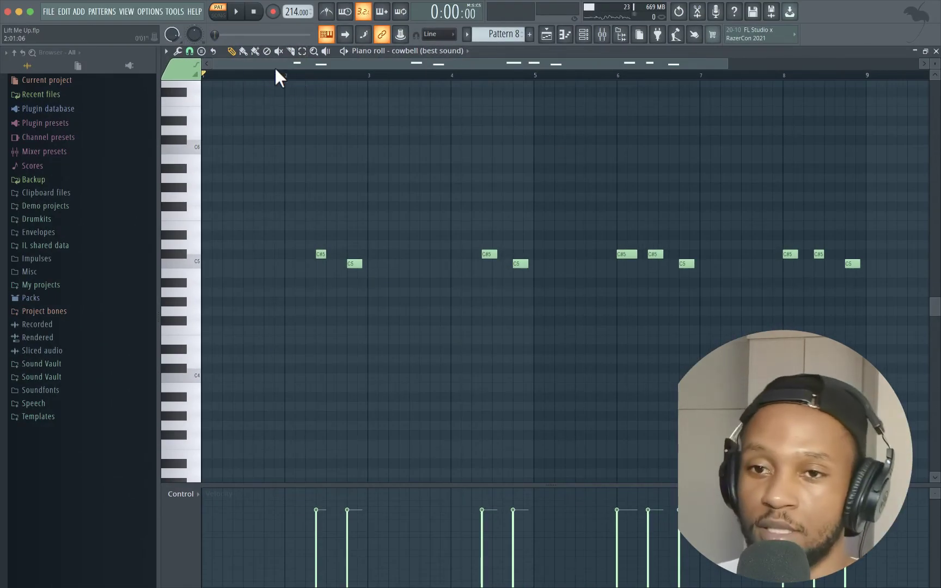
key("space")
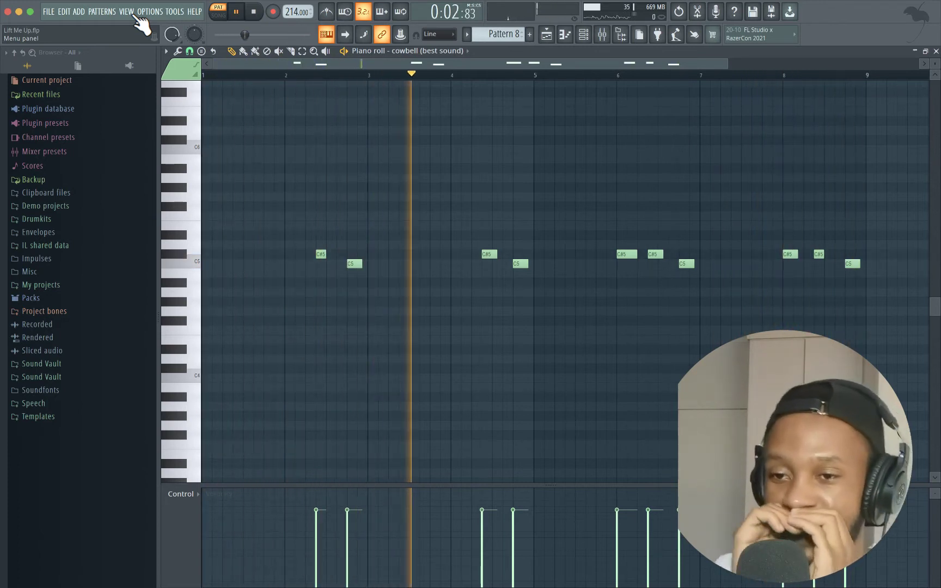
- Stop playback and bring up the Playlist arrangement
key("space")
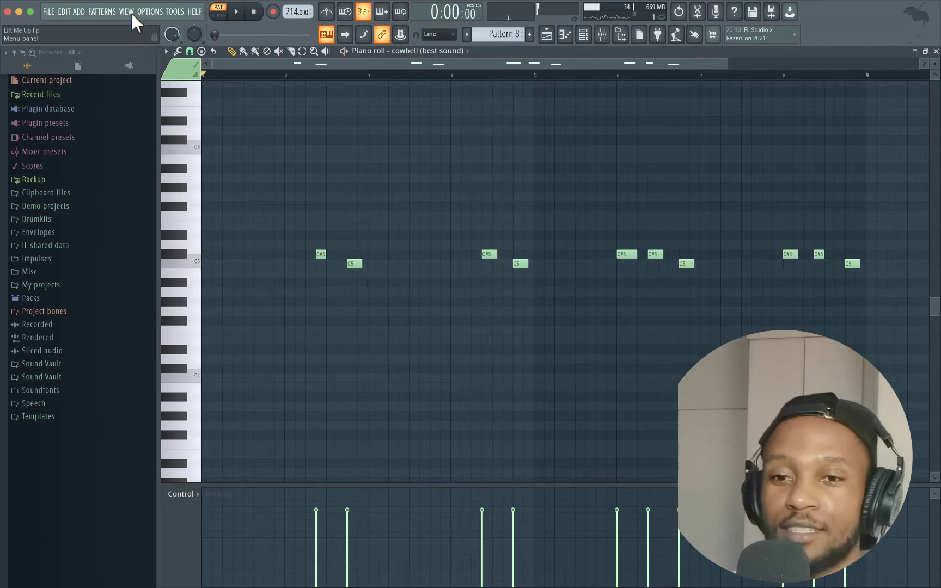
left_click(128, 13)
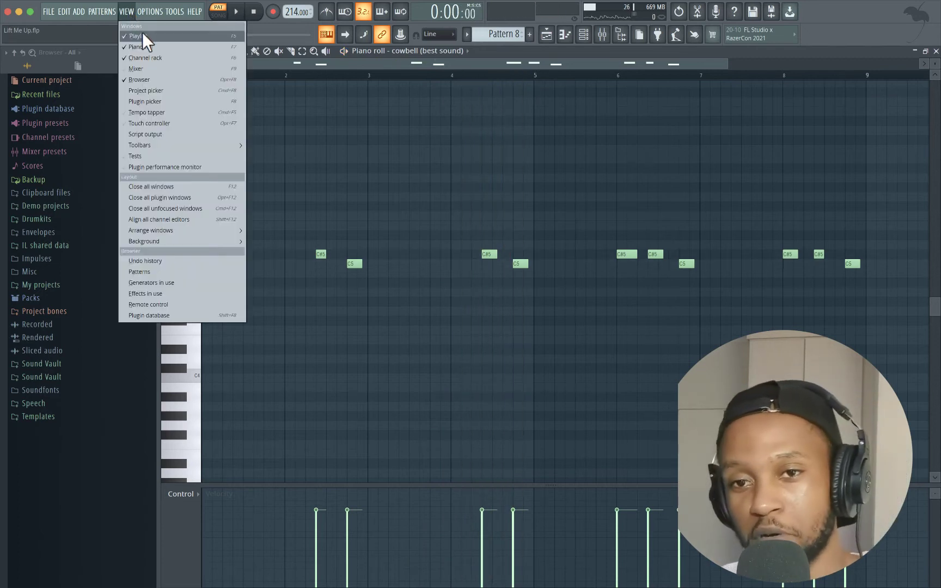
left_click(142, 31)
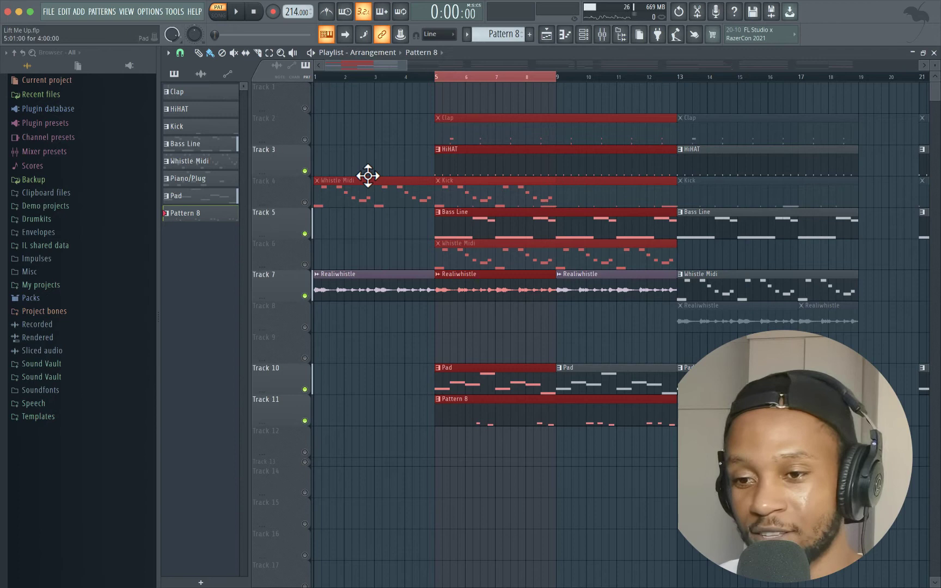
- Play the whole song in SONG mode, stop it, then unmute Track 2's Clap clips
left_click(224, 16)
key("space")
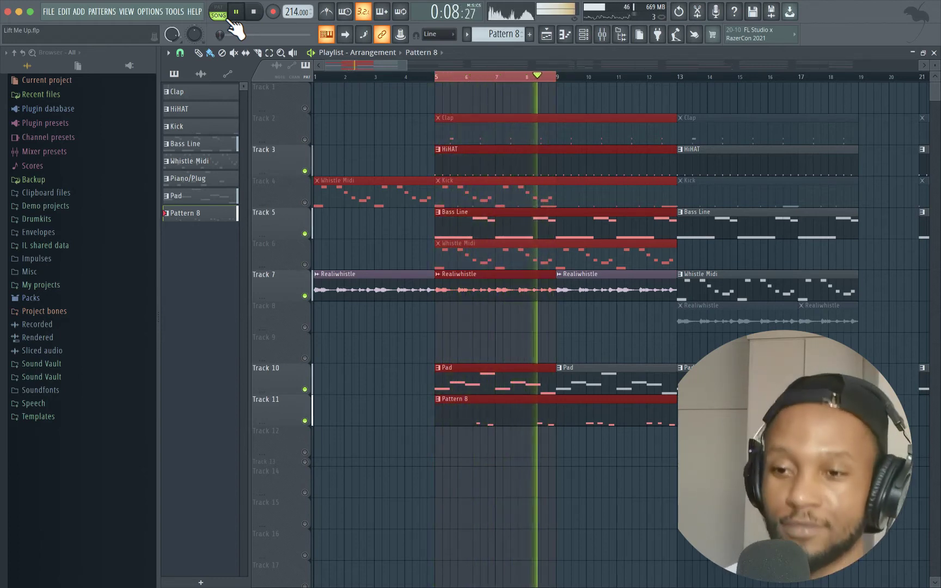
key("space")
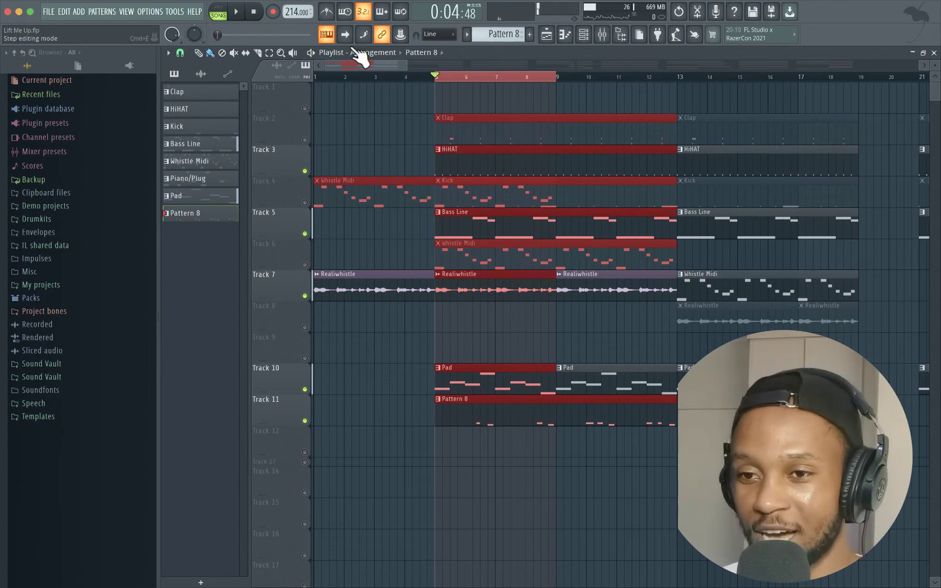
left_click(306, 140)
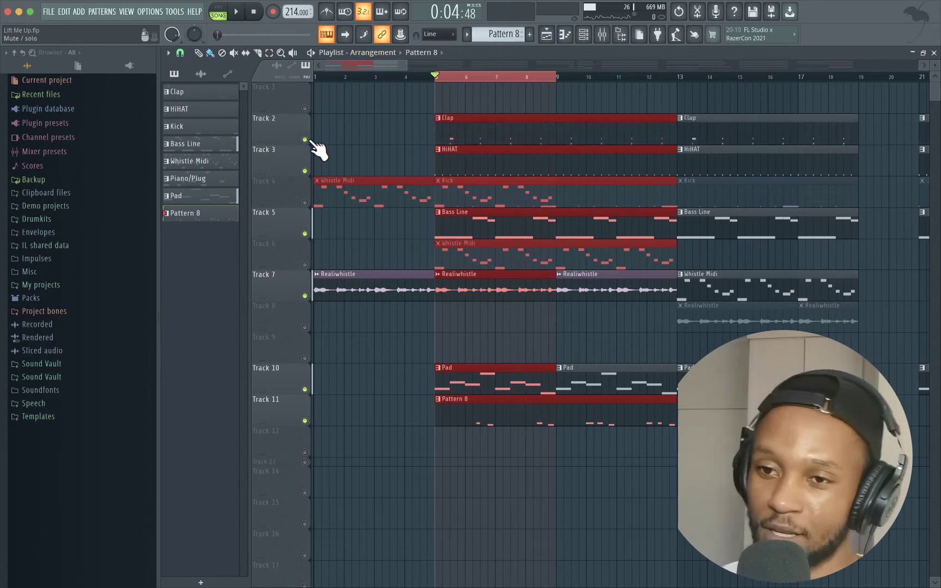
- Close the Playlist and cowbell piano roll, then step the channel rack to the Clap pattern
left_click(933, 53)
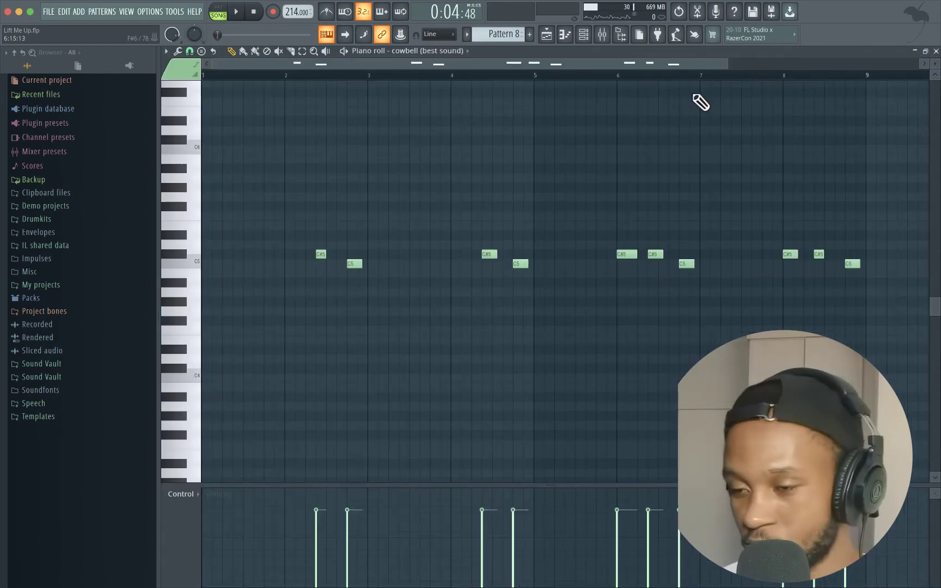
left_click(936, 51)
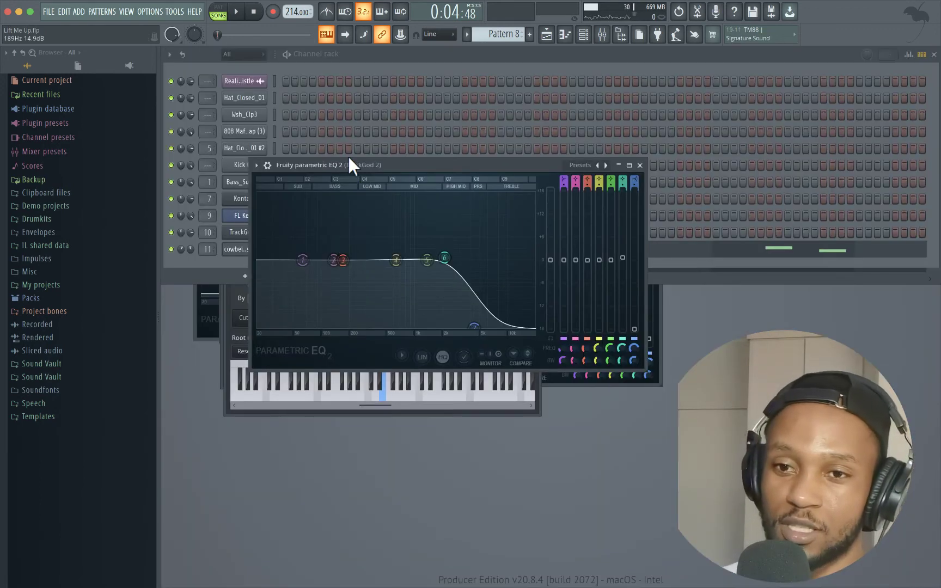
left_click(348, 63)
key("Up")
key("Up")
key("Up")
key("Up")
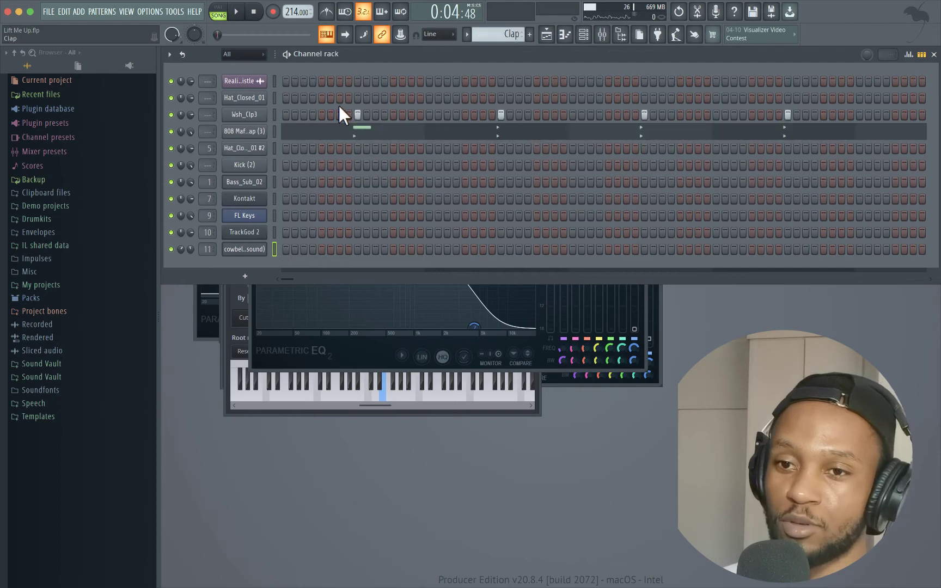
- Open the 808 Mafia Snap (3) sampler and piano roll, audition its notes, then close it
left_click(261, 134)
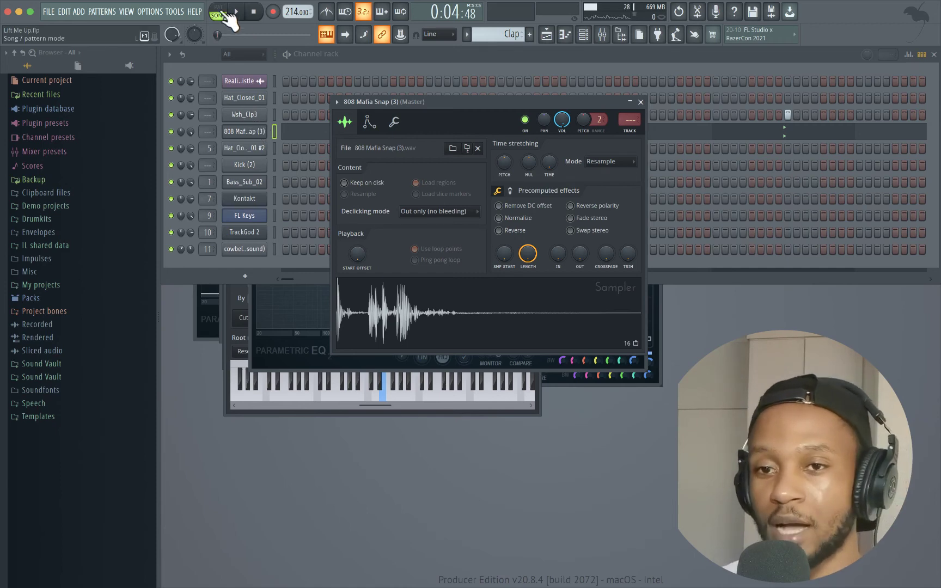
left_click(293, 134)
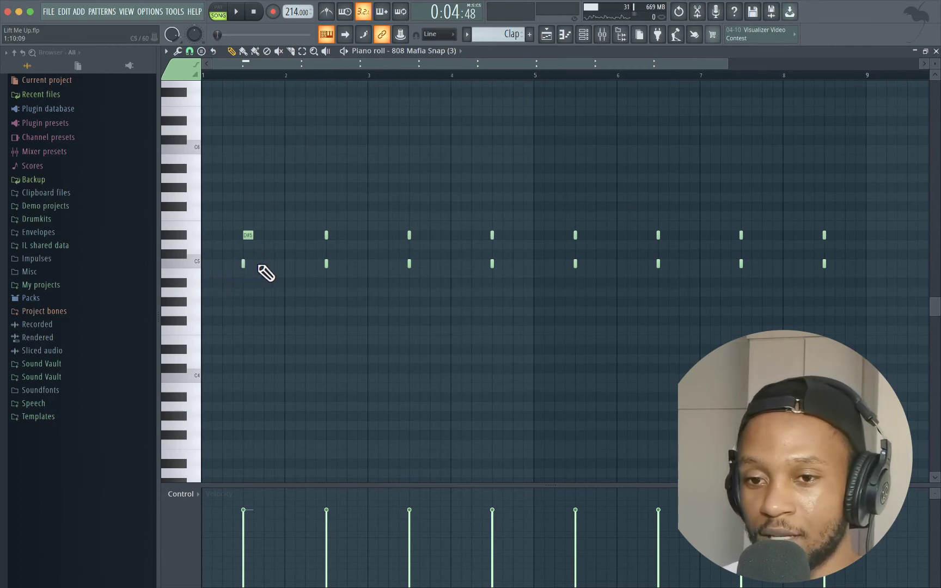
key("space")
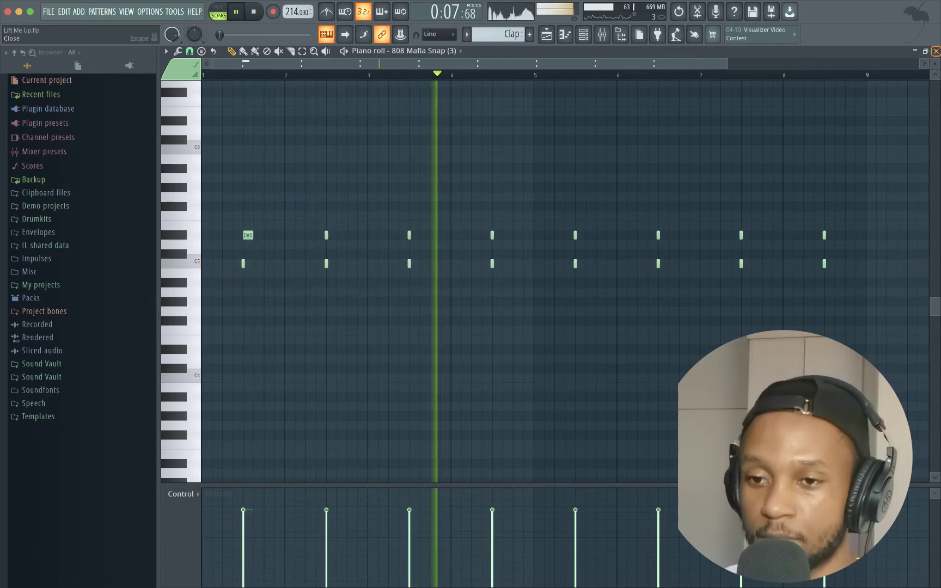
left_click(935, 51)
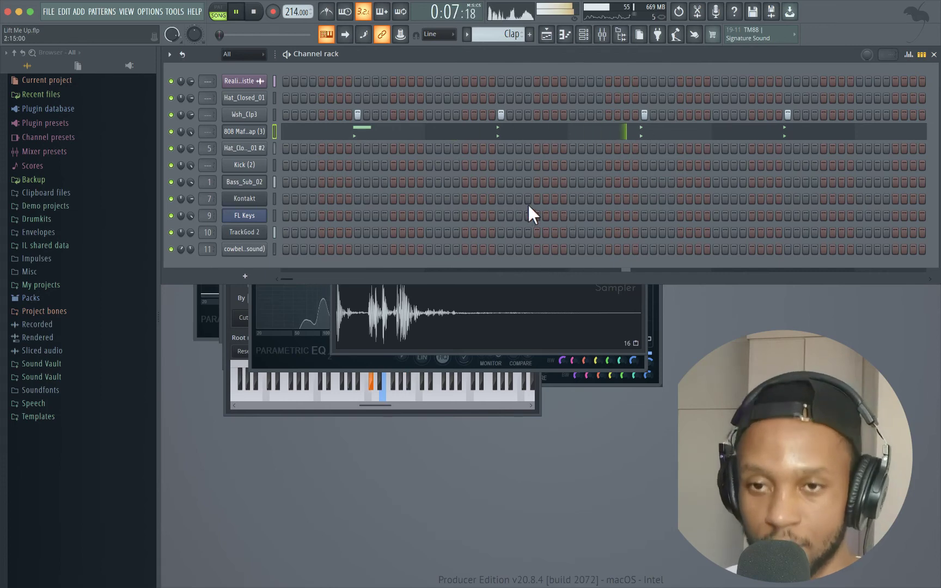
key("space")
- Bring up the Playlist and unmute Track 4 with its Whistle Midi and Kick clips
left_click(127, 12)
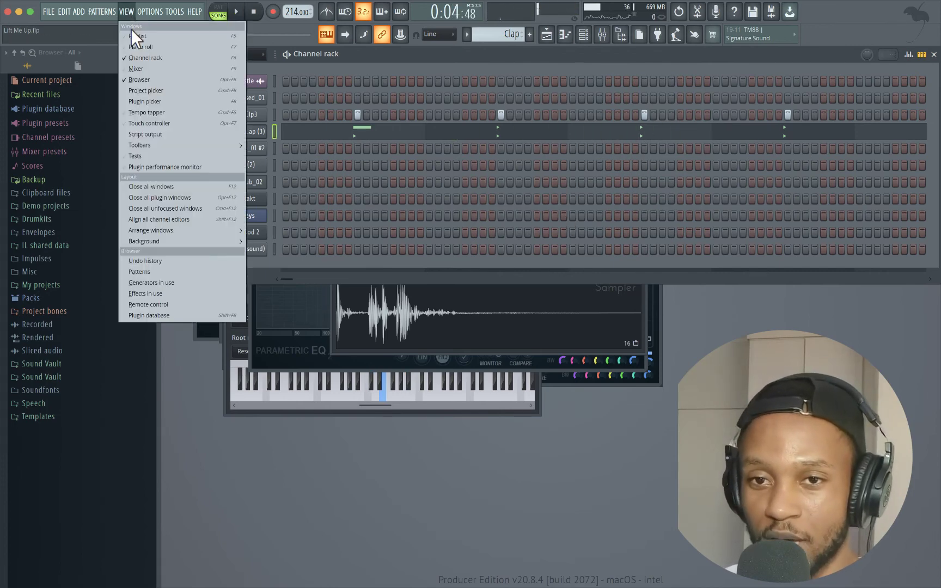
left_click(132, 34)
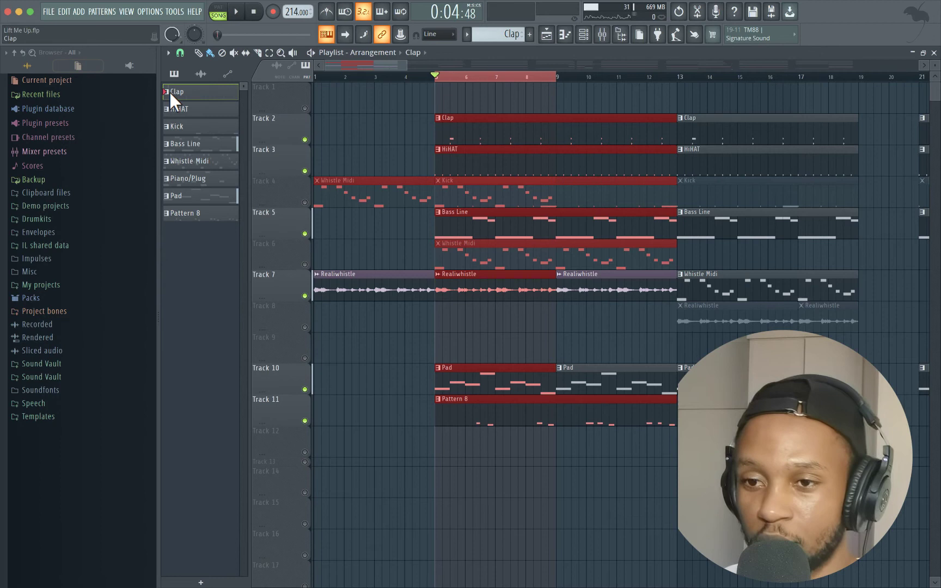
left_click(305, 203)
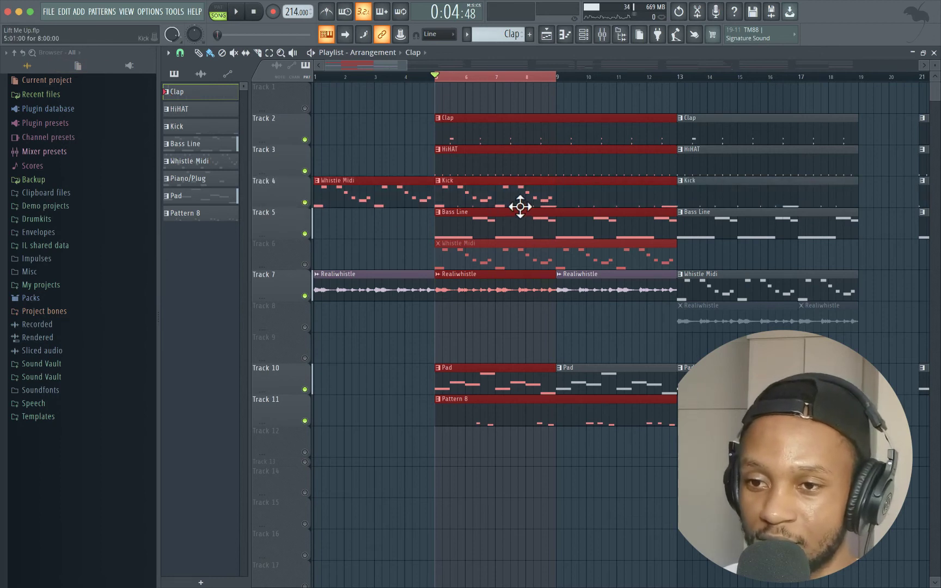
- Open the Kick clip's piano roll, audition it in PAT then SONG mode, and close it
double_click(528, 203)
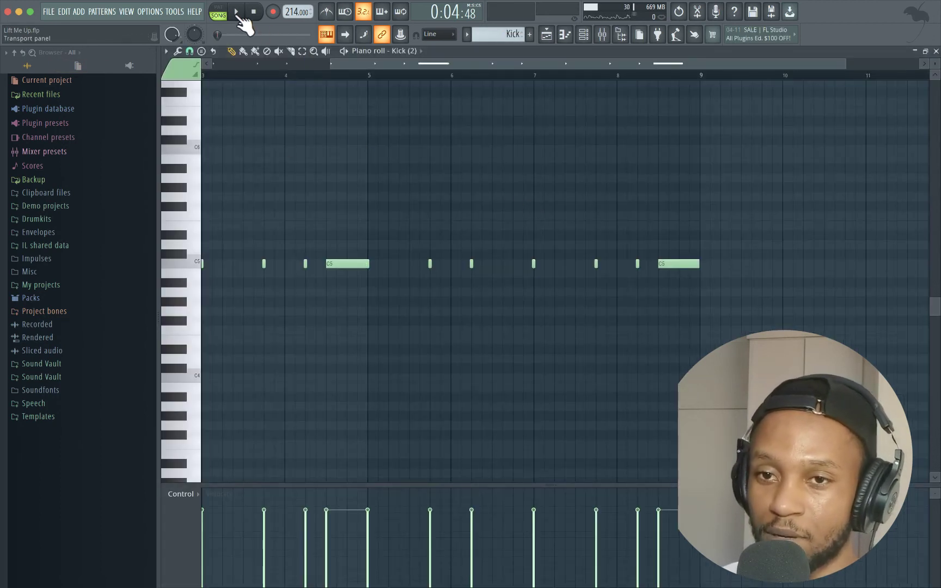
left_click(221, 11)
key("space")
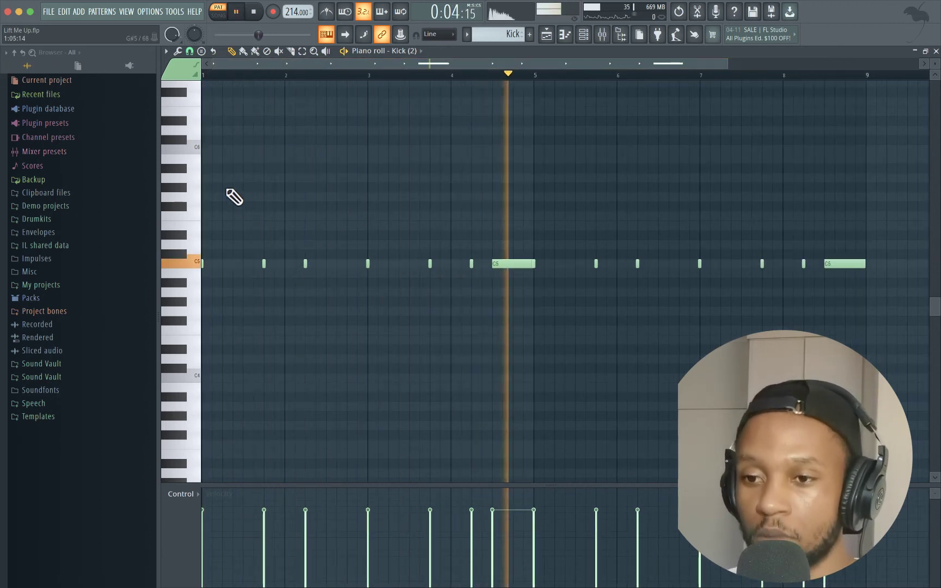
left_click(218, 15)
key("space")
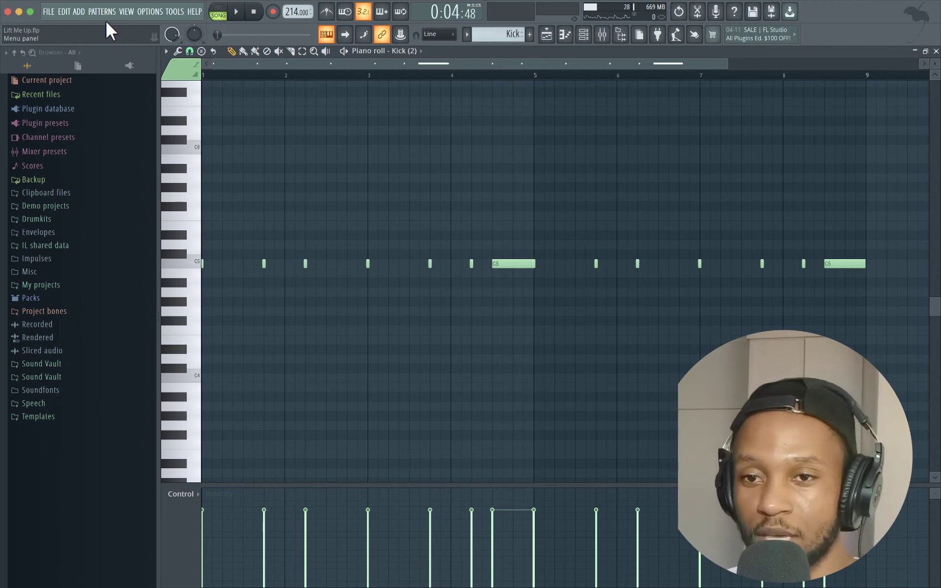
key("space")
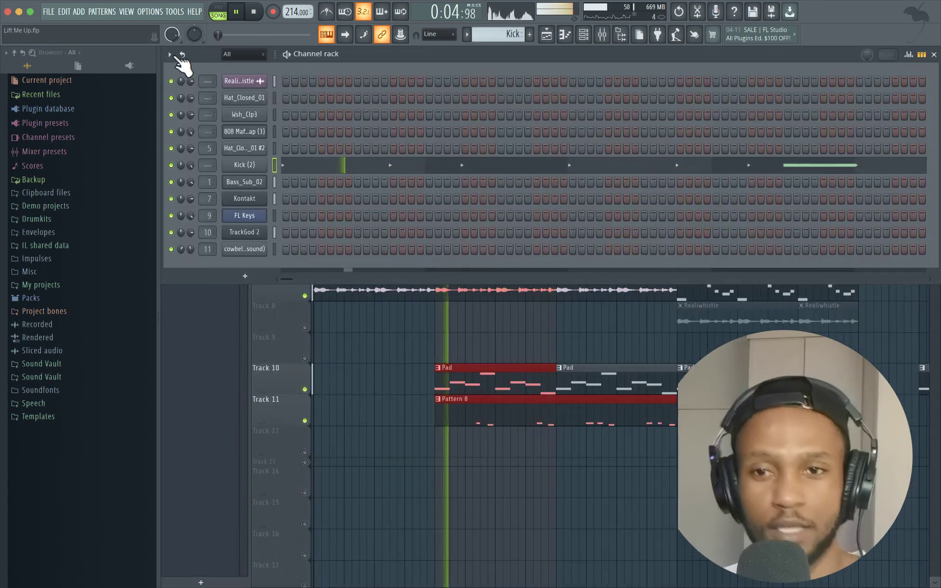
left_click(126, 12)
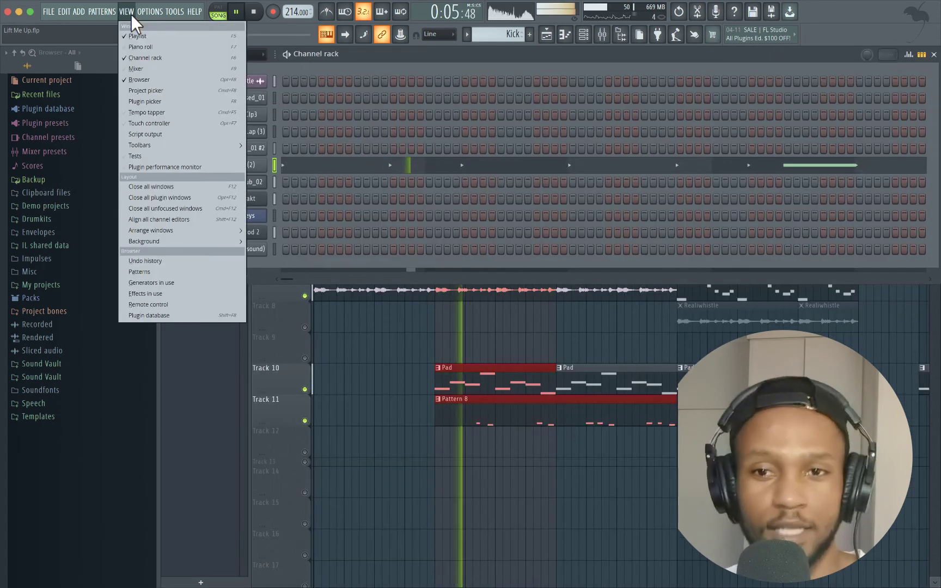
- Stop, clear the bar 5–9 loop, unmute all tracks at once, and play from bar 1
left_click(130, 37)
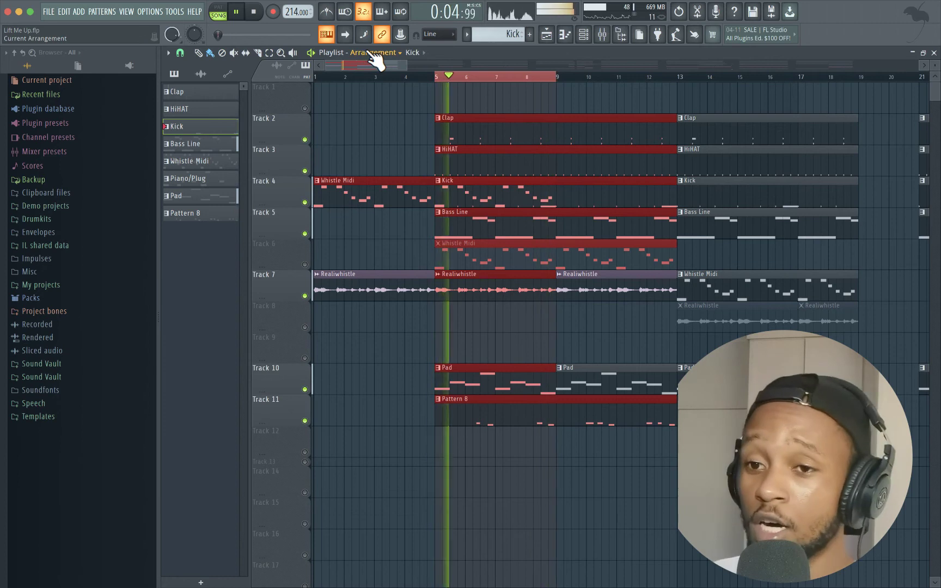
key("space")
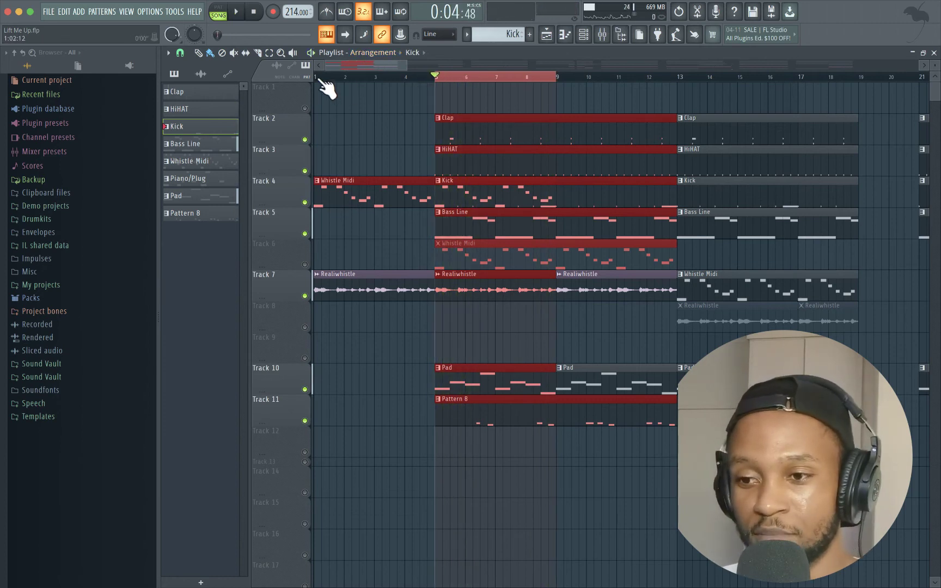
left_click(318, 77)
right_click(306, 172)
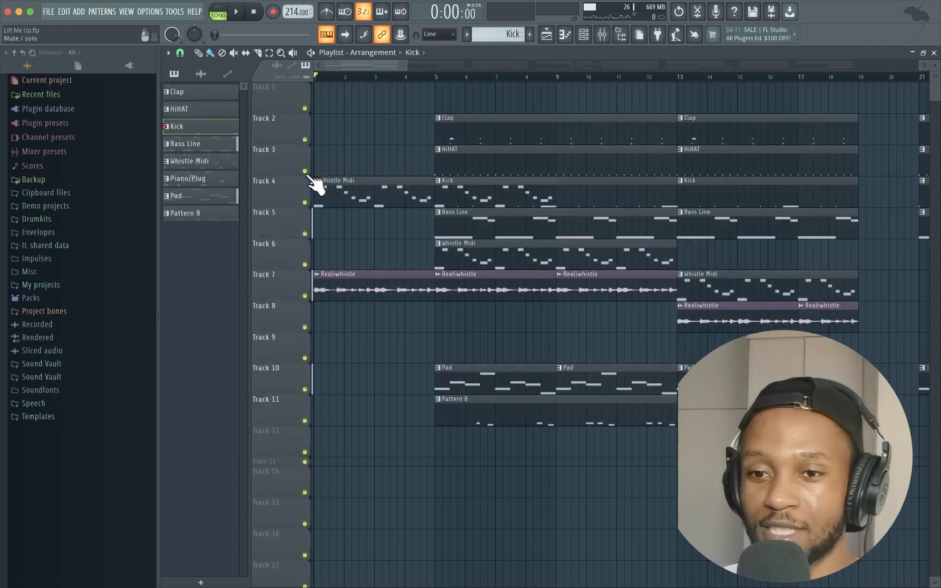
key("space")
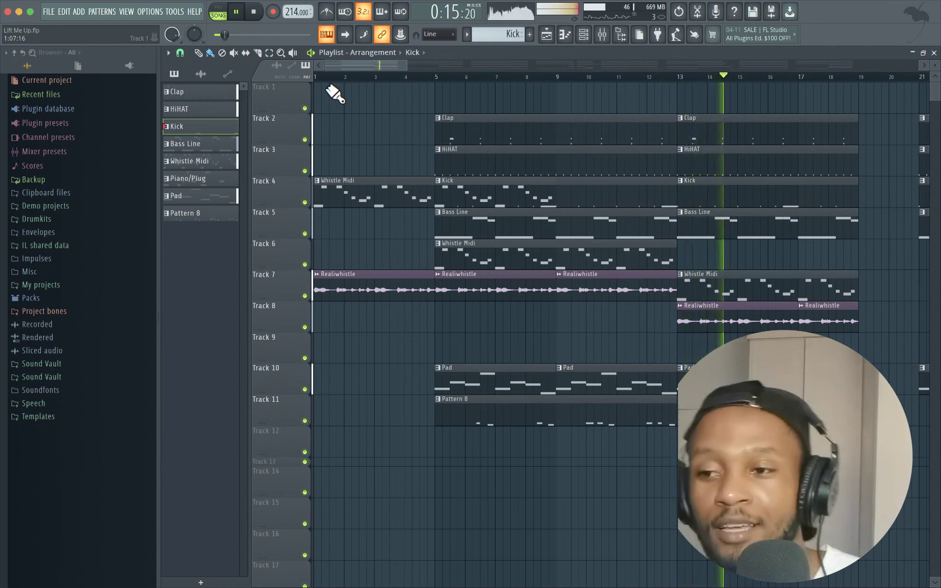
- Stop the full-arrangement playback so the song position resets to the start
key("space")
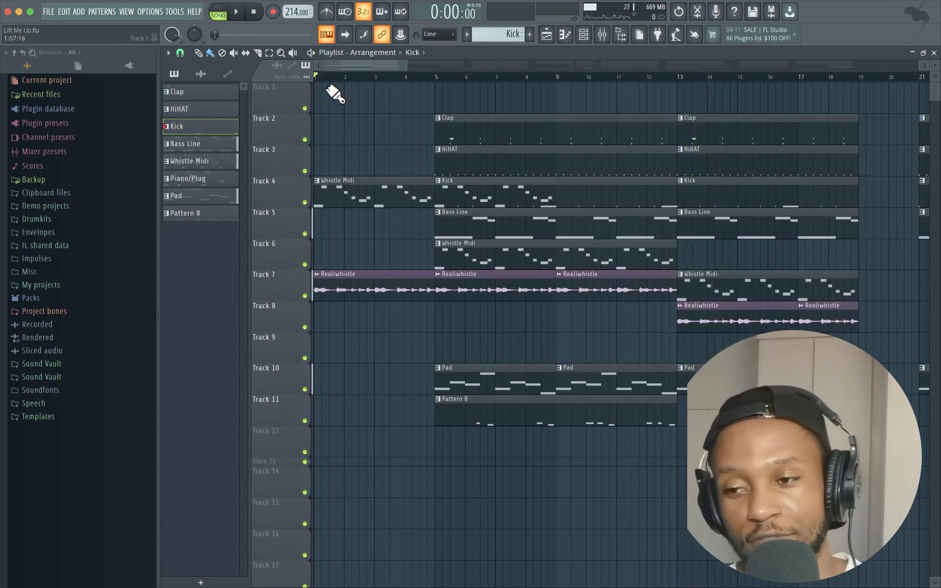